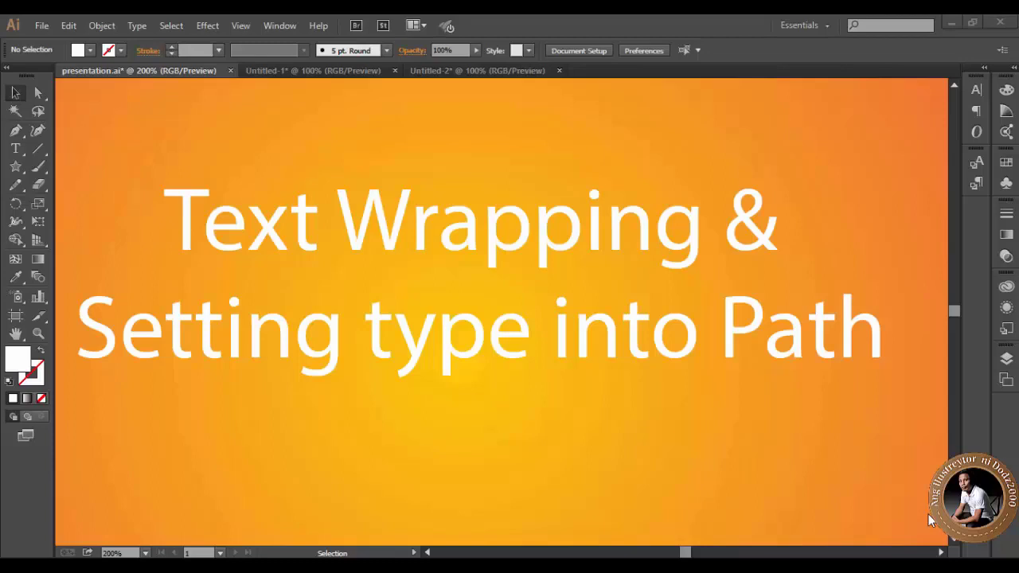
In the Untitled-1 document, rearrange the heart, circle and text block.
left_click(306, 70)
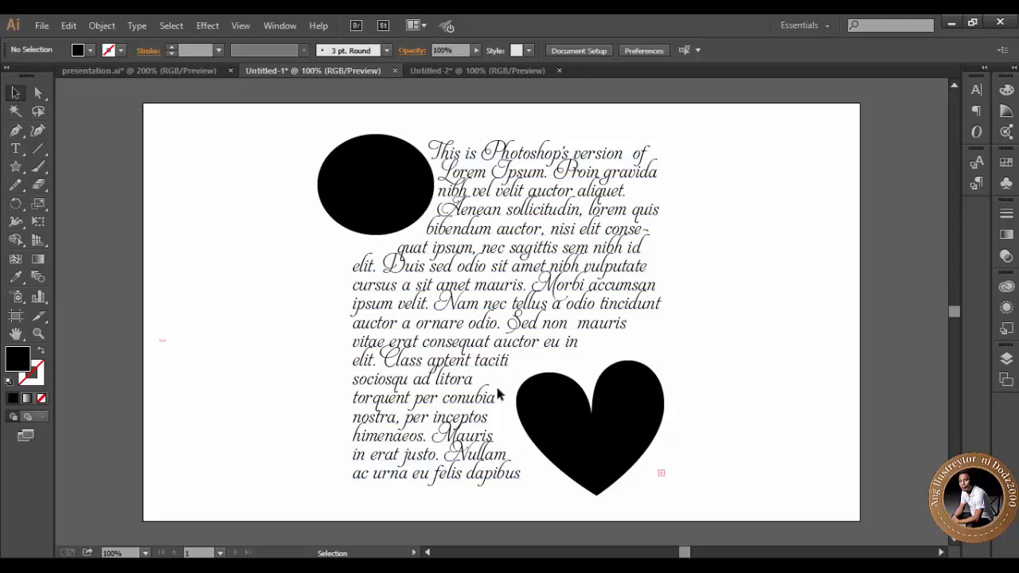
left_click_drag(633, 424, 770, 408)
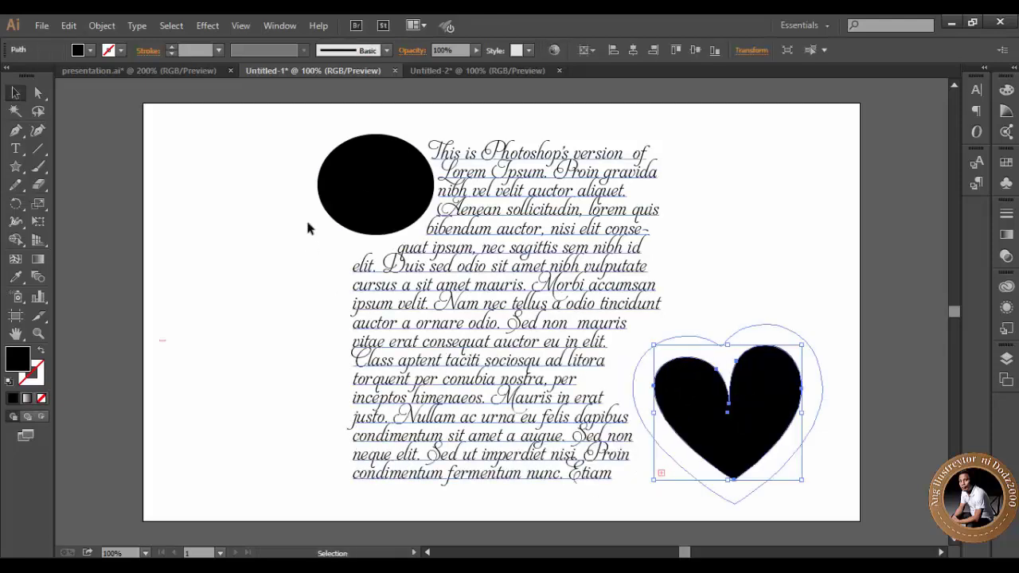
left_click_drag(354, 185, 234, 181)
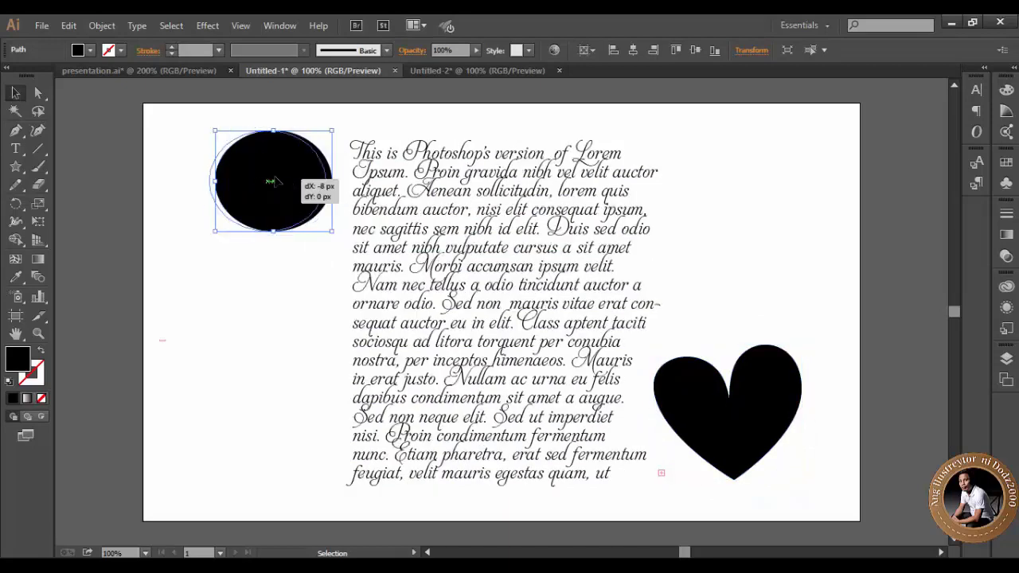
left_click_drag(502, 235, 506, 219)
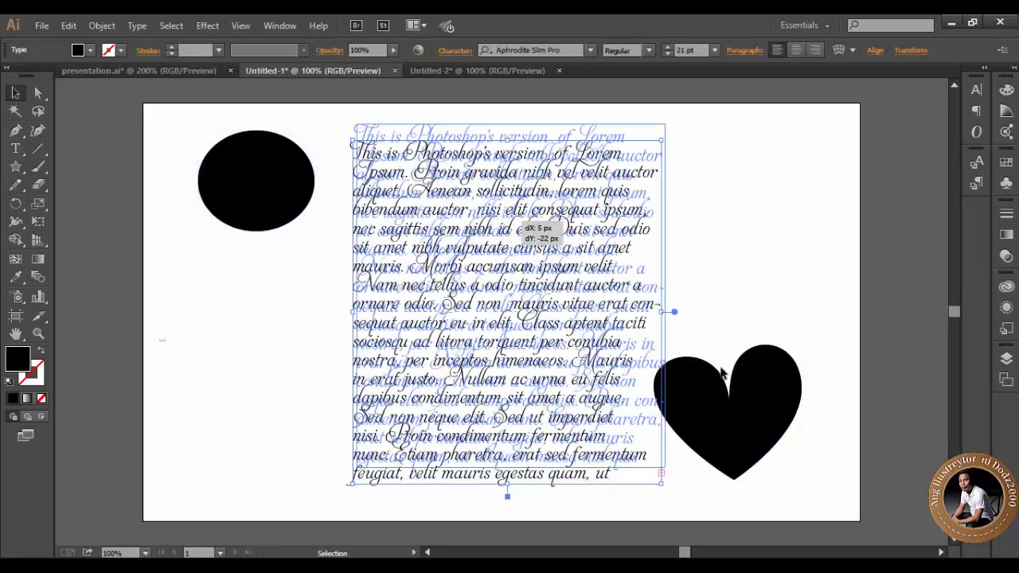
mouse_move(740, 407)
left_mouse_down()
mouse_move(766, 401)
mouse_move(782, 315)
left_mouse_up()
left_click(744, 282)
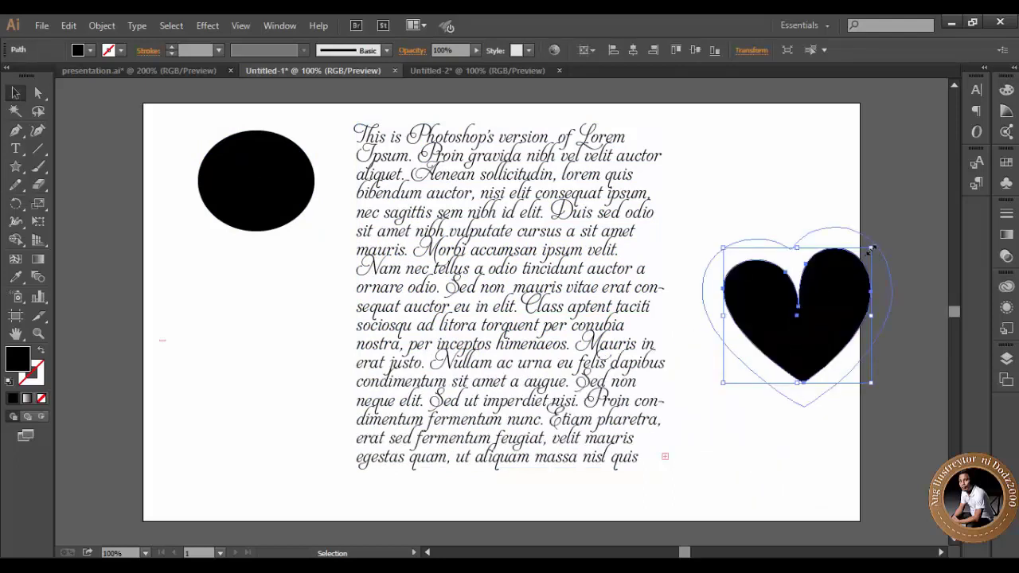
Shrink the heart from its corner, then delete it.
left_click_drag(870, 249, 820, 287)
right_click(790, 339)
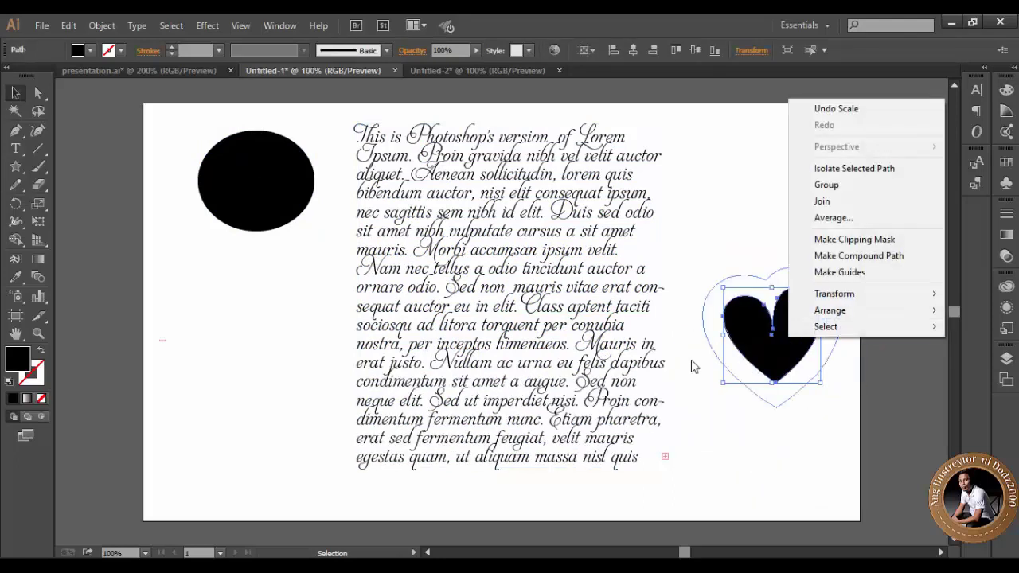
left_click(780, 404)
left_click(781, 403)
left_click(778, 325)
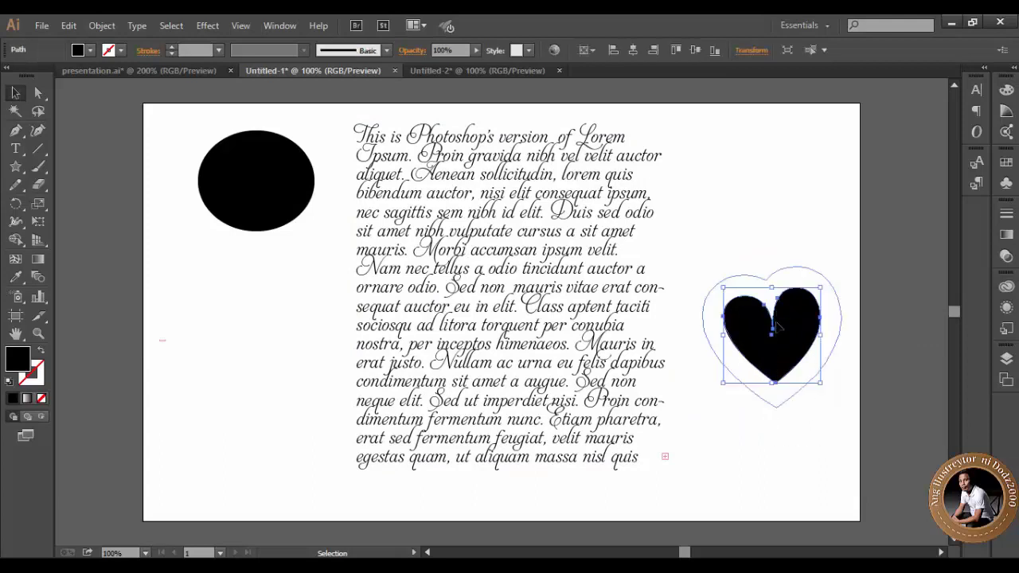
key("Delete")
Delete the old black ellipse and enlarge the lorem ipsum text frame.
left_click_drag(279, 127, 201, 212)
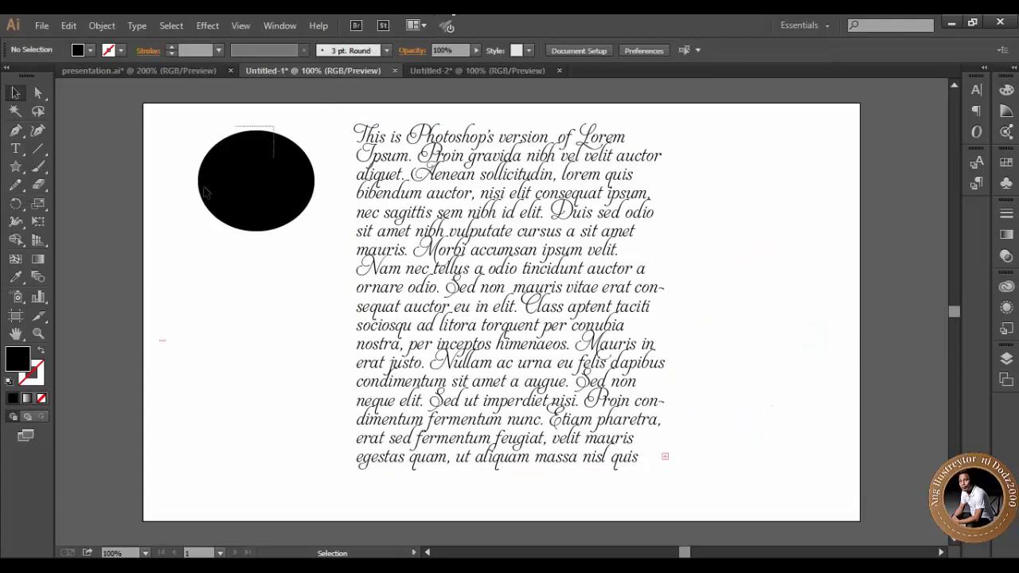
key("Delete")
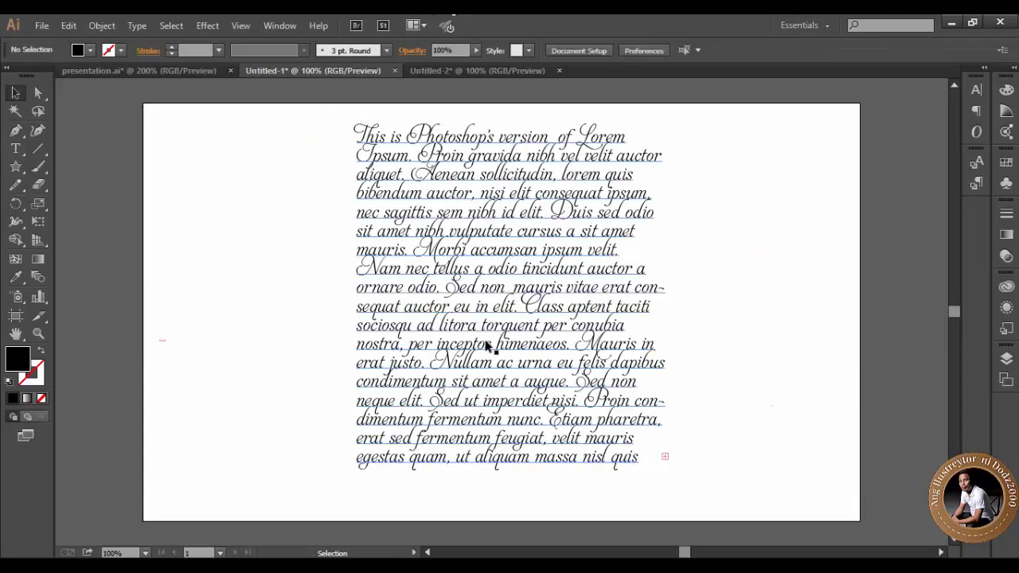
left_click(457, 345)
left_click_drag(665, 469, 678, 490)
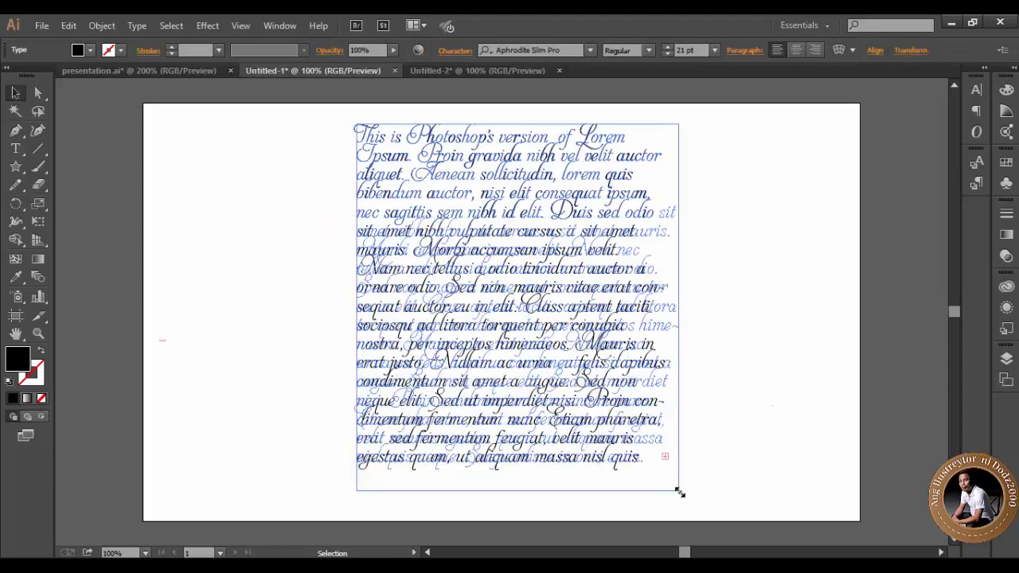
left_click(731, 456)
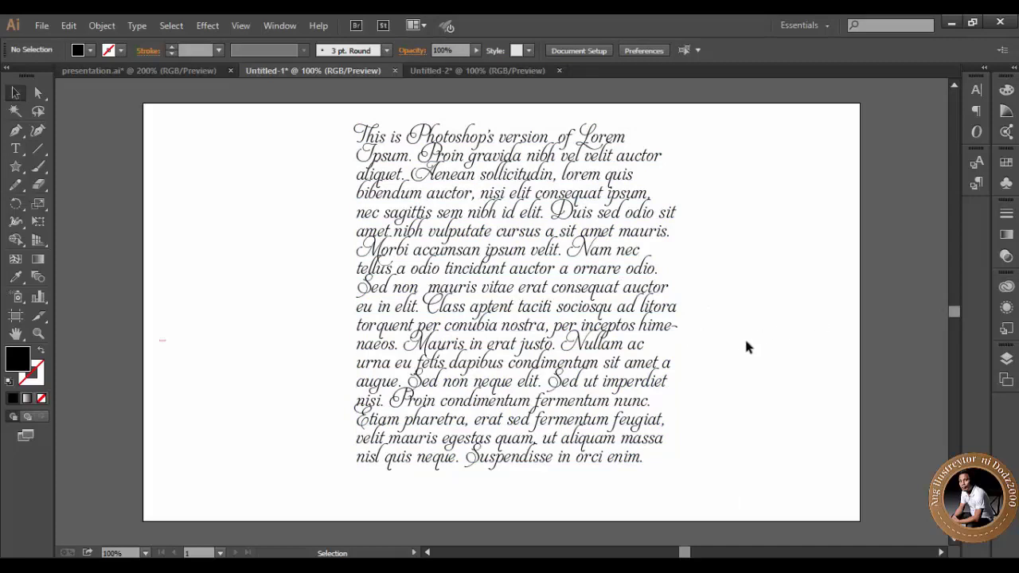
Draw a new circle of about 142 × 141 px left of the text.
left_click(15, 166)
left_click(57, 203)
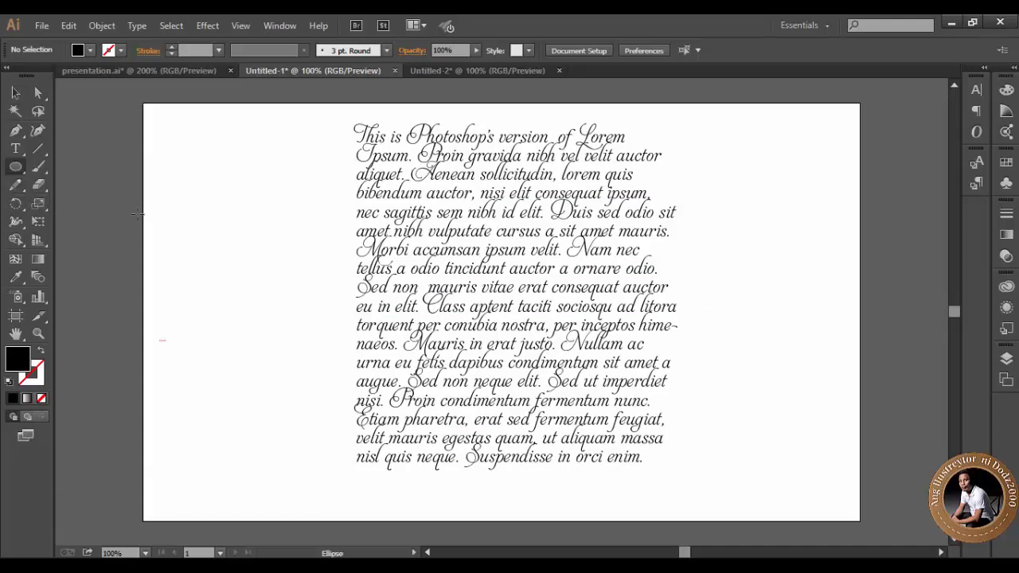
left_click_drag(200, 179, 307, 285)
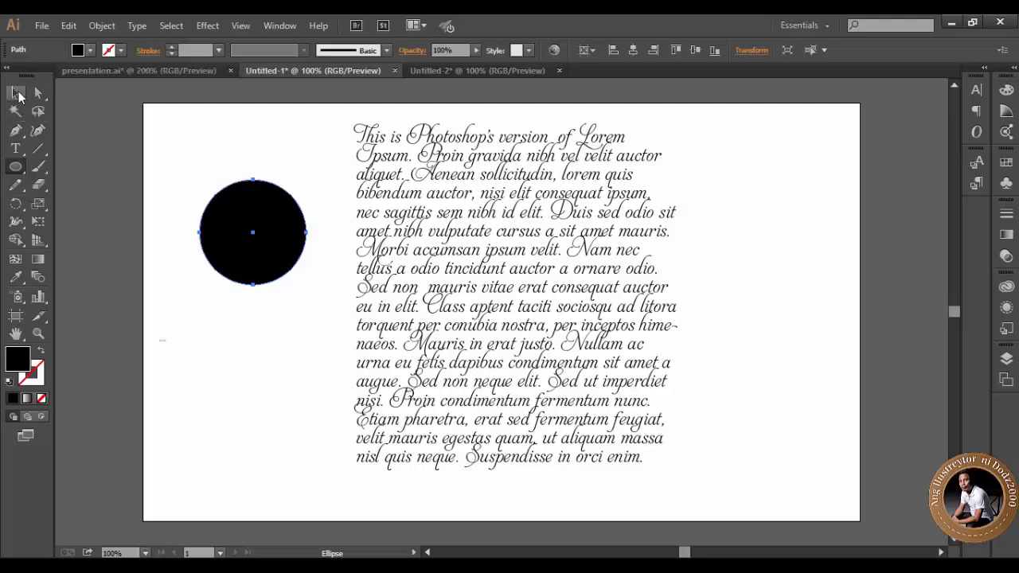
Try out circle positions beside the text and shift the text block right and down.
left_click(16, 94)
left_click_drag(242, 217, 267, 173)
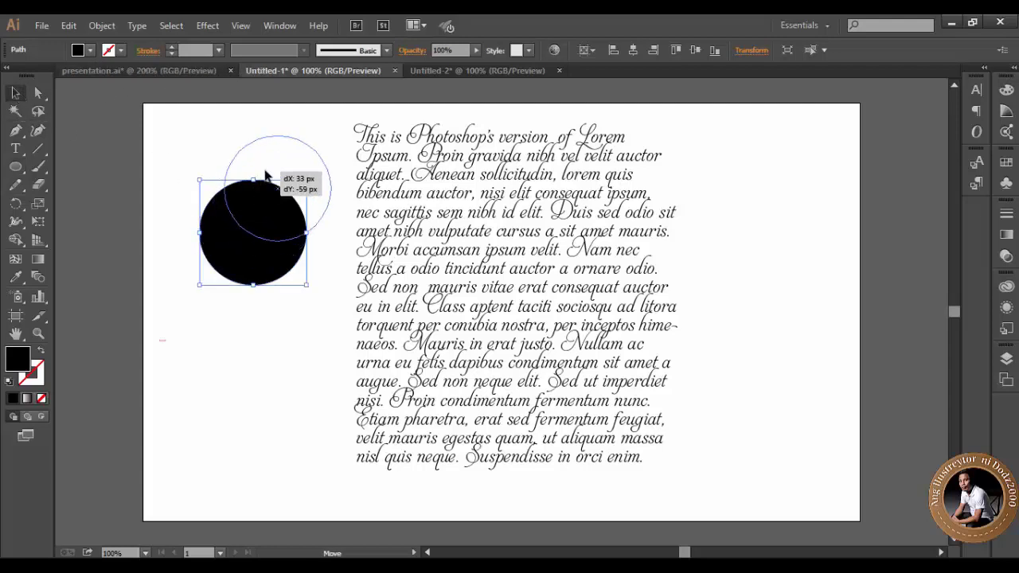
left_click(716, 209)
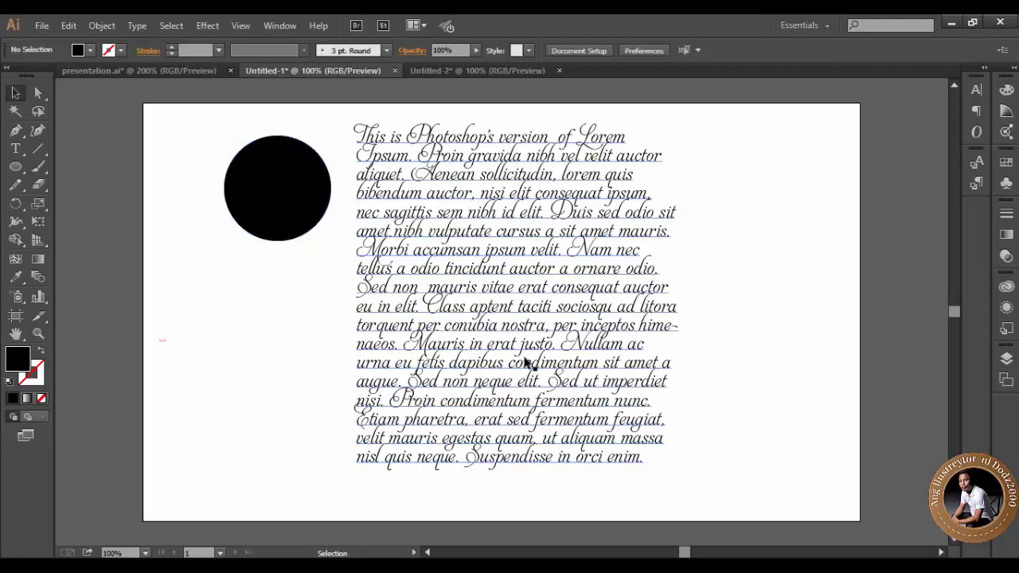
left_click(268, 213)
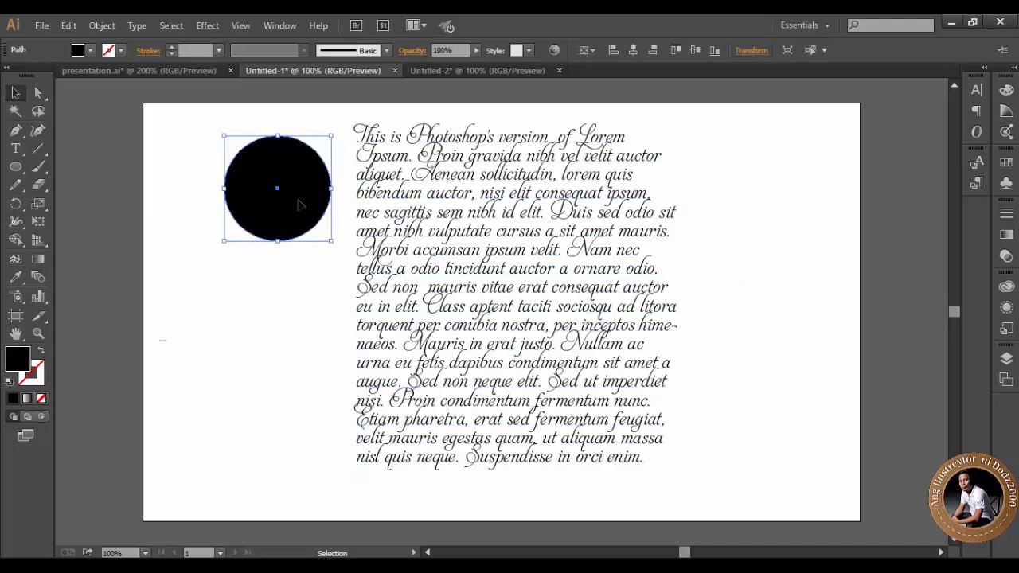
left_click_drag(314, 202, 421, 197)
left_click(738, 233)
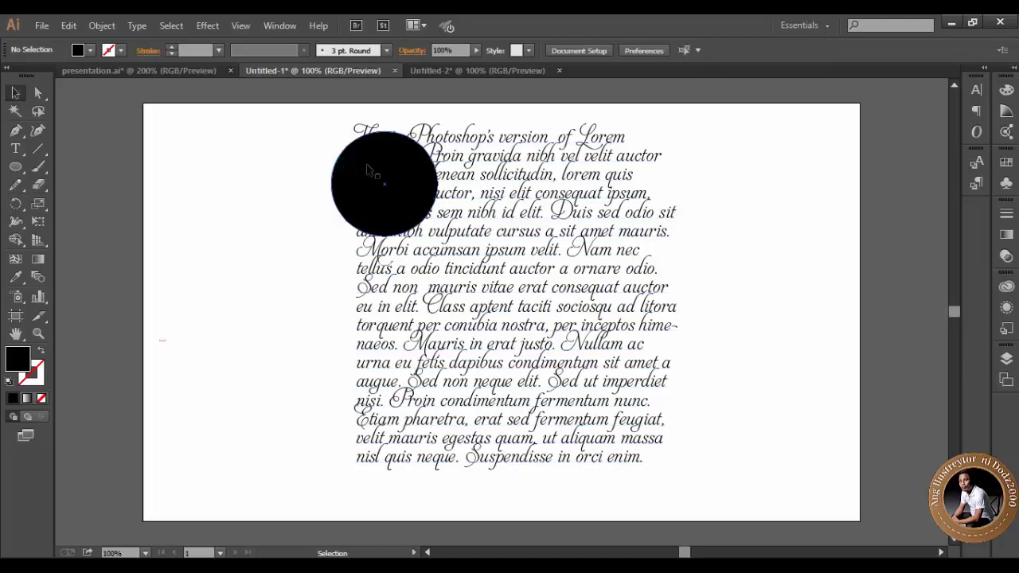
left_click_drag(385, 184, 272, 176)
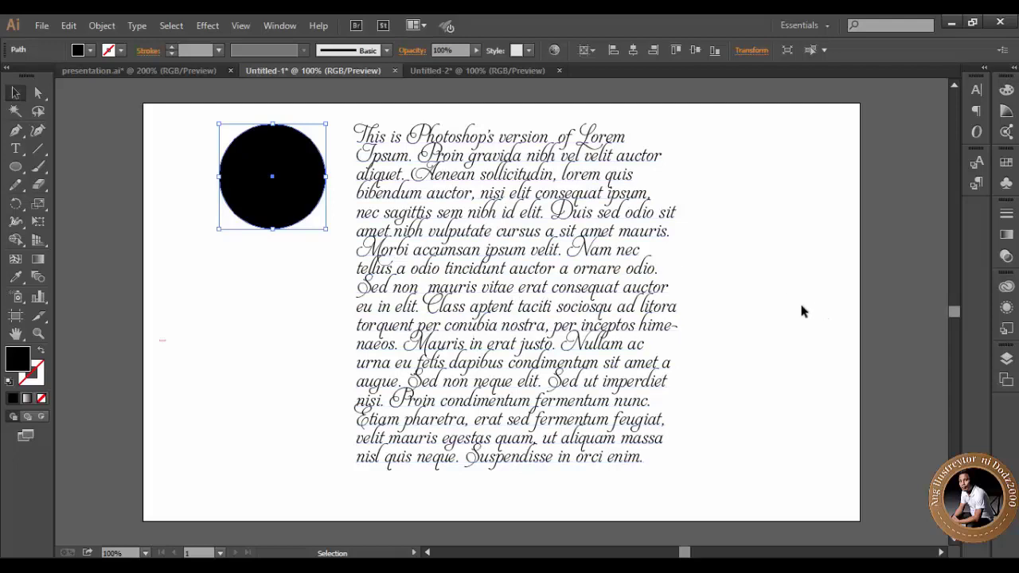
left_click_drag(285, 194, 359, 194)
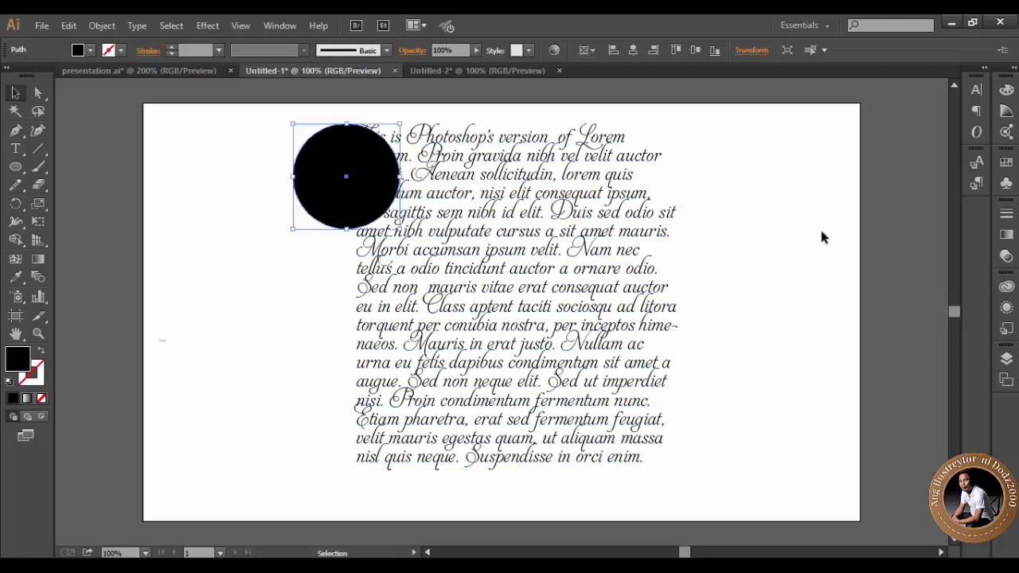
left_click(723, 200)
left_click(567, 239)
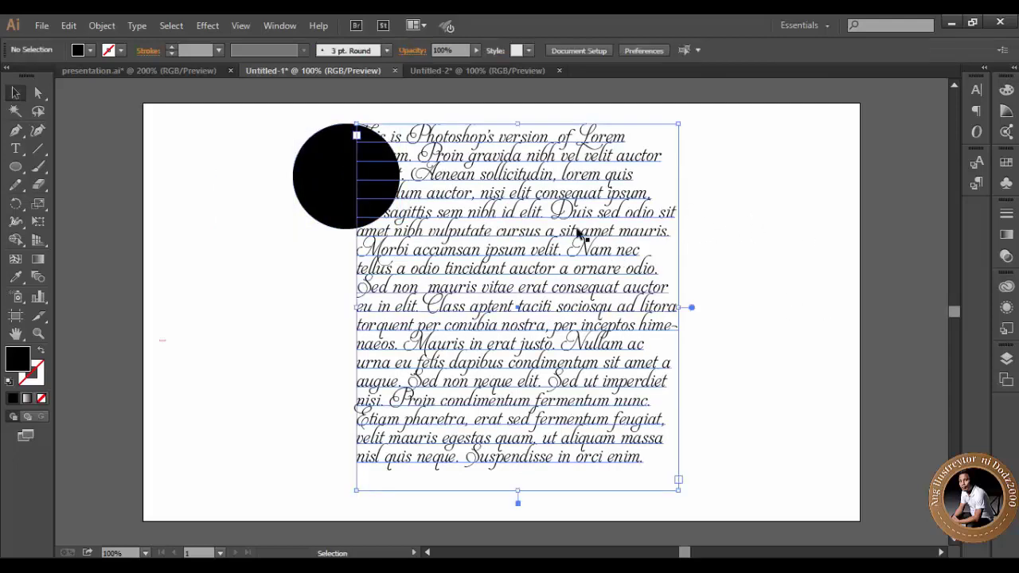
mouse_move(478, 213)
left_mouse_down()
mouse_move(538, 225)
mouse_move(447, 204)
left_mouse_up()
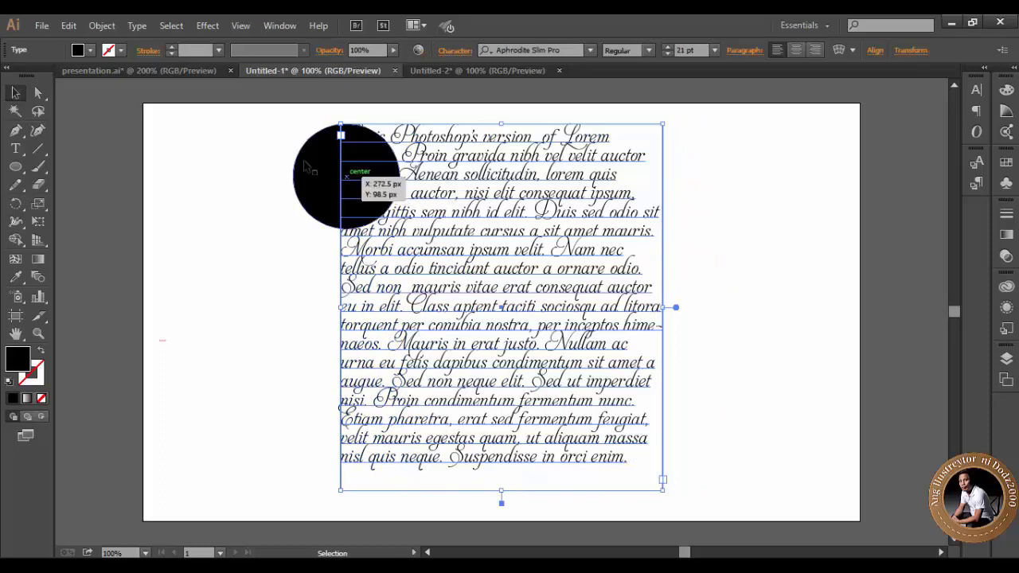
Type 'T' at the start of the paragraph, then exit editing and undo.
key("t")
left_click(342, 137)
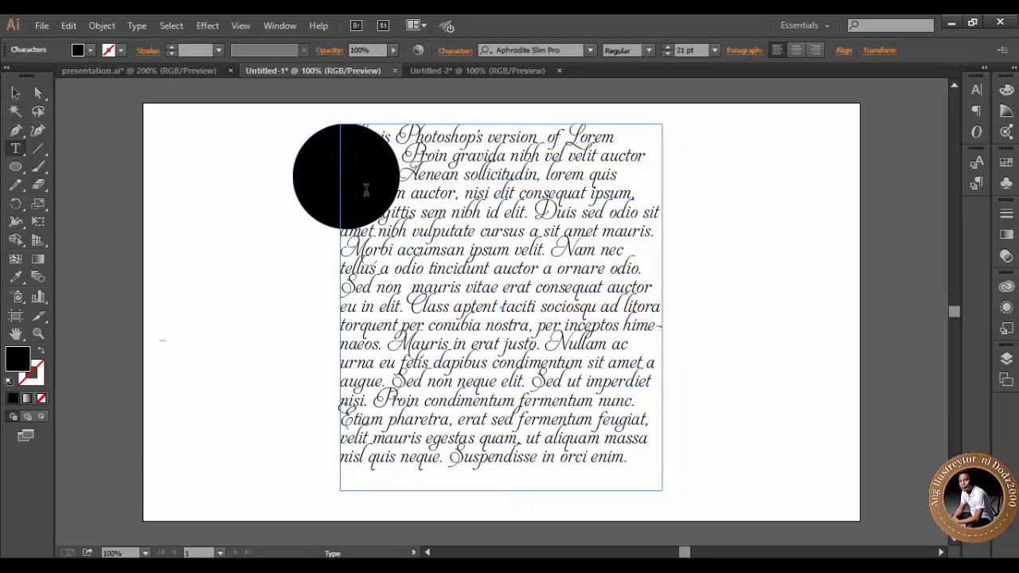
type("This")
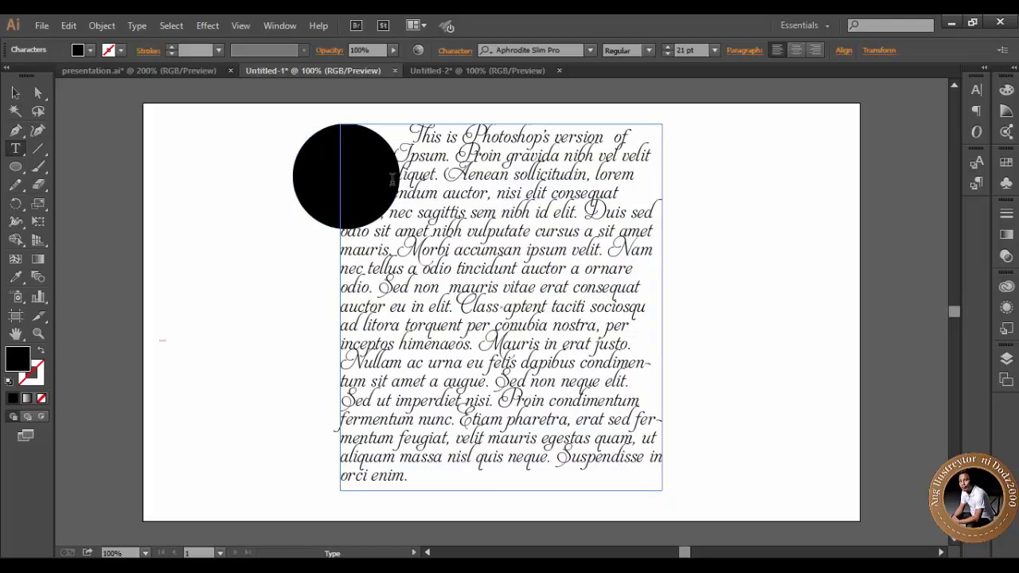
key("Escape")
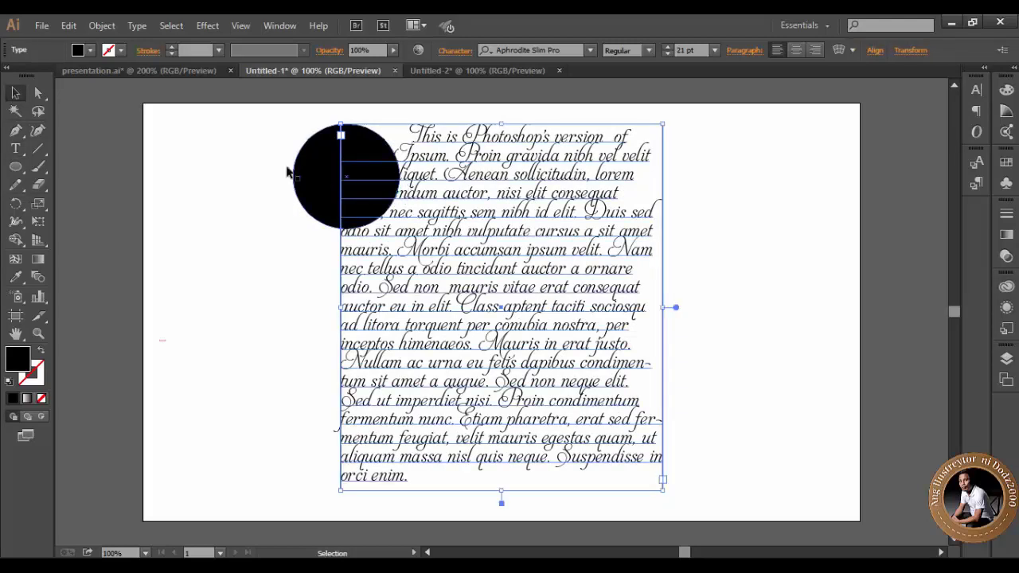
key("ctrl+z")
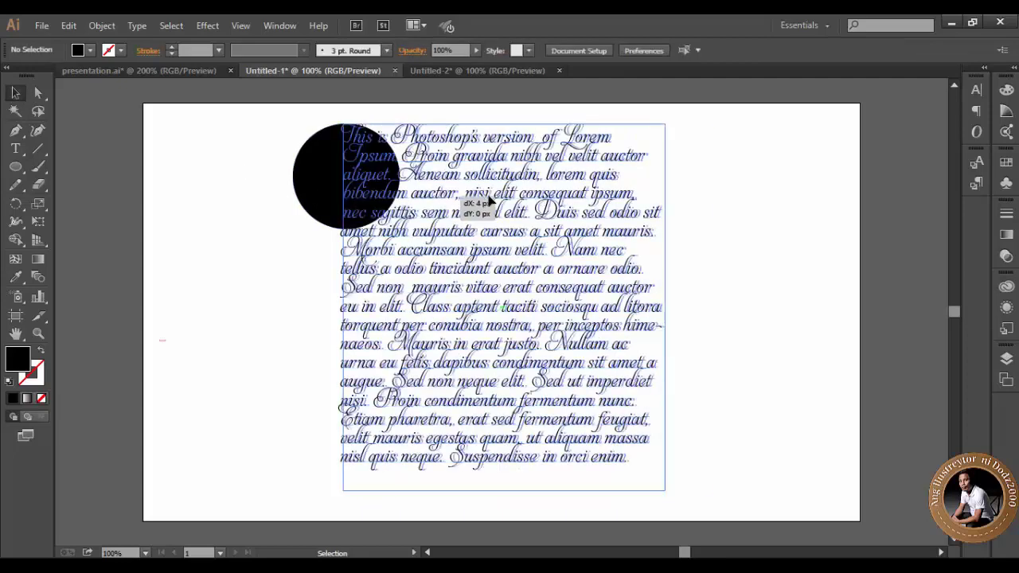
Shift the text frame right and nudge the circle left and slightly down against it.
left_click_drag(470, 199, 516, 200)
left_click_drag(334, 174, 316, 174)
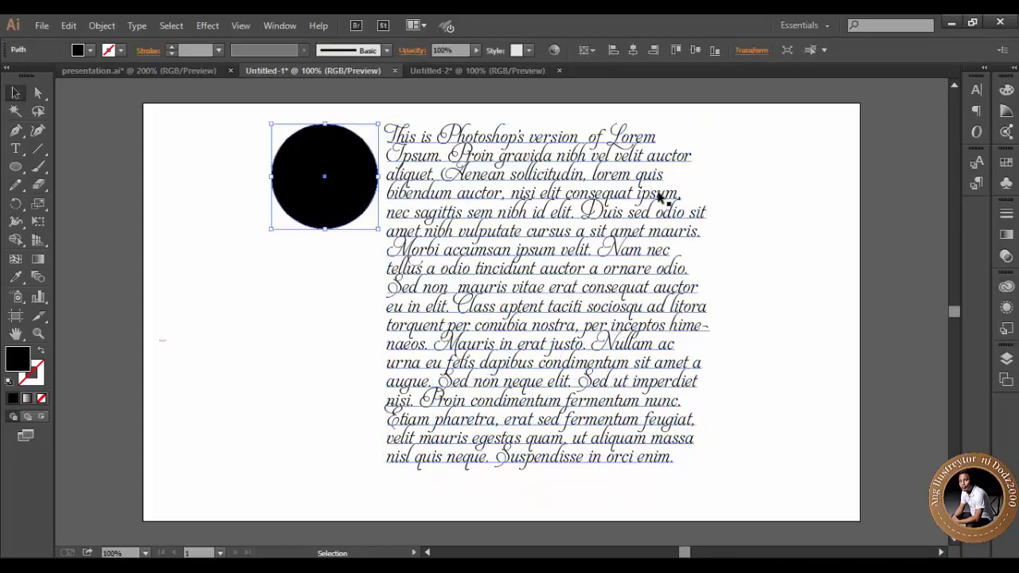
left_click(747, 195)
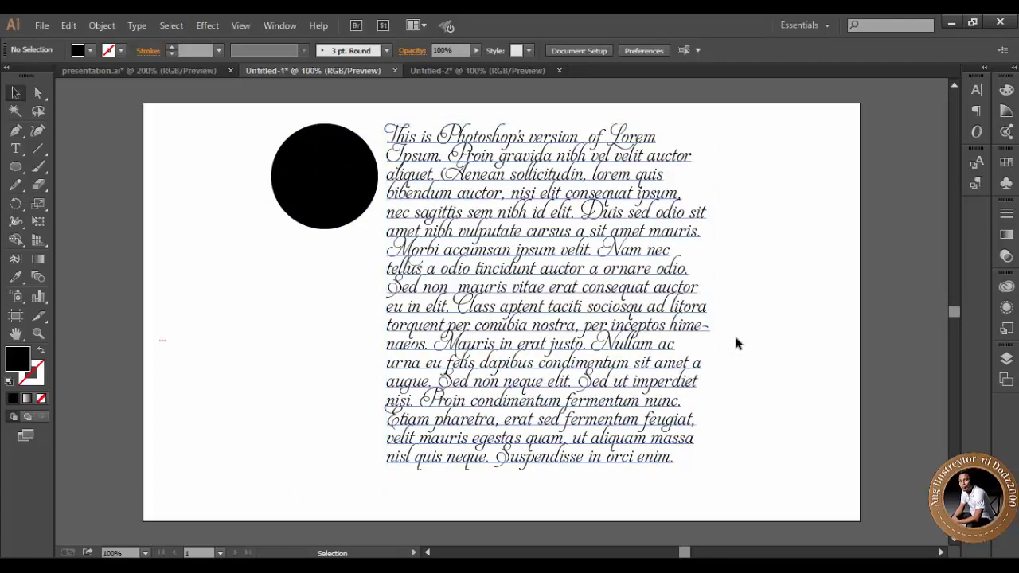
left_click(323, 172)
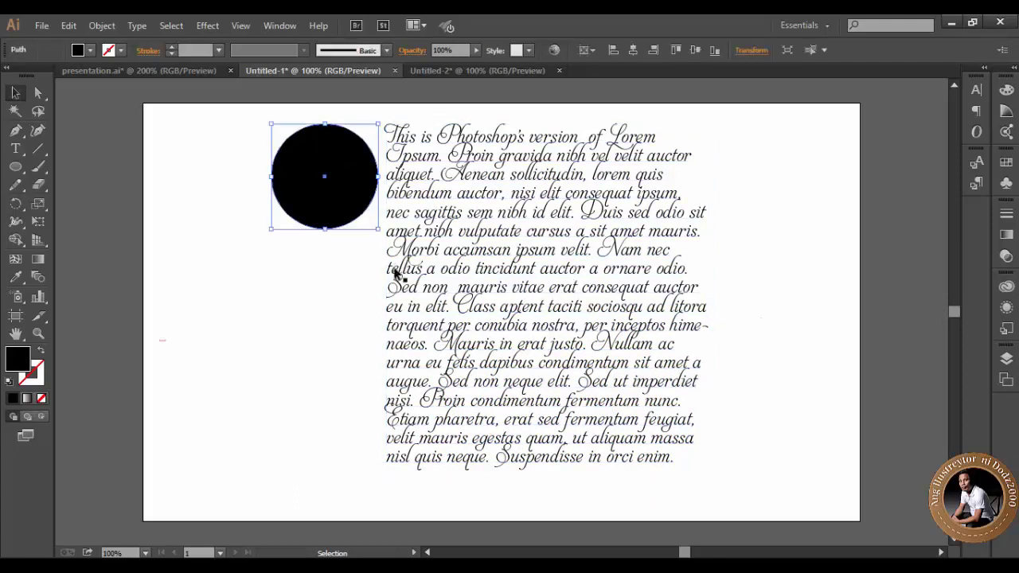
left_click(318, 288)
left_click(331, 212)
mouse_move(340, 208)
left_mouse_down()
mouse_move(337, 226)
mouse_move(344, 213)
left_mouse_up()
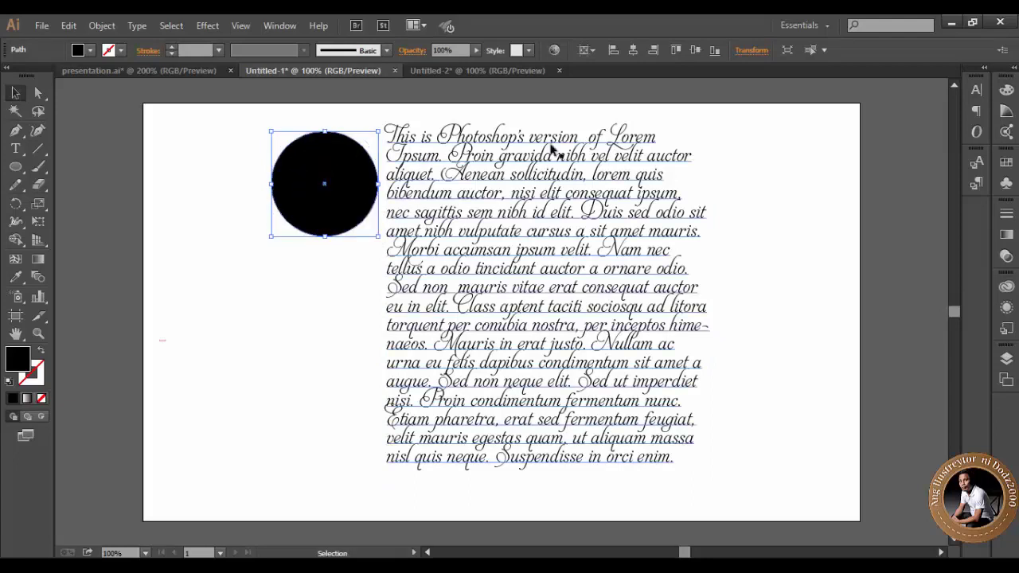
left_click(642, 370)
left_click(326, 203)
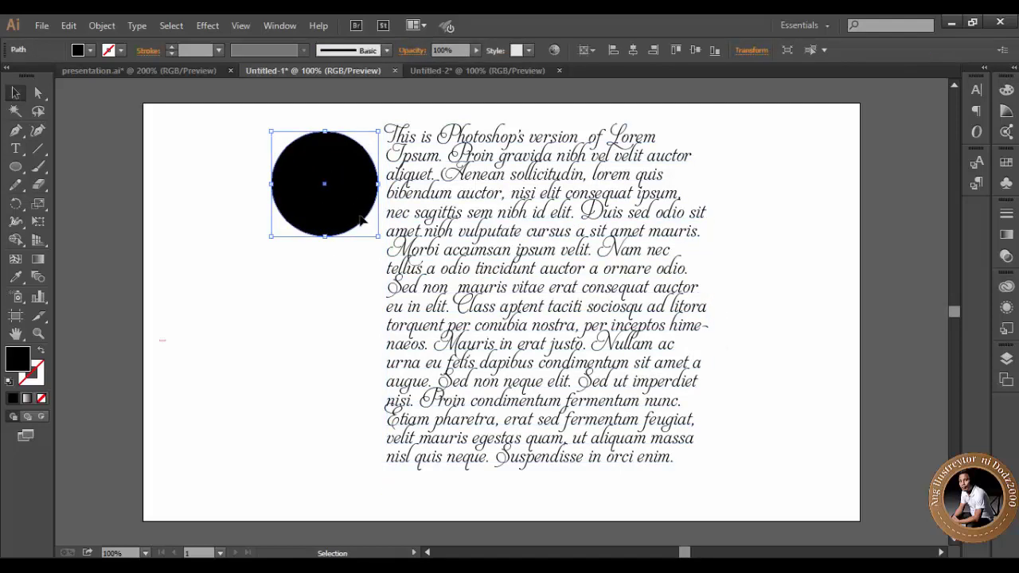
Apply Object > Text Wrap > Make to the selected black circle.
left_click(102, 25)
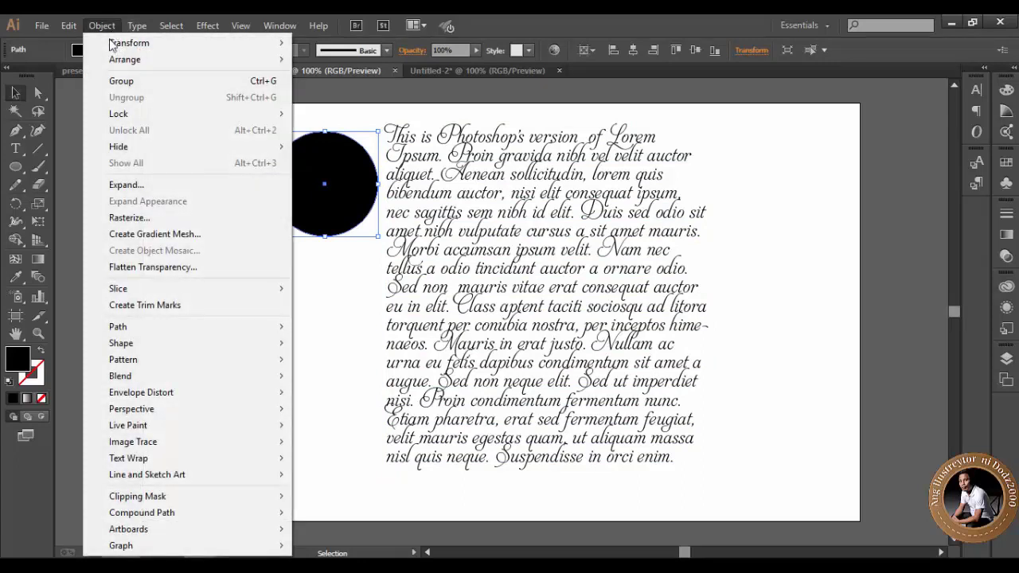
mouse_move(128, 458)
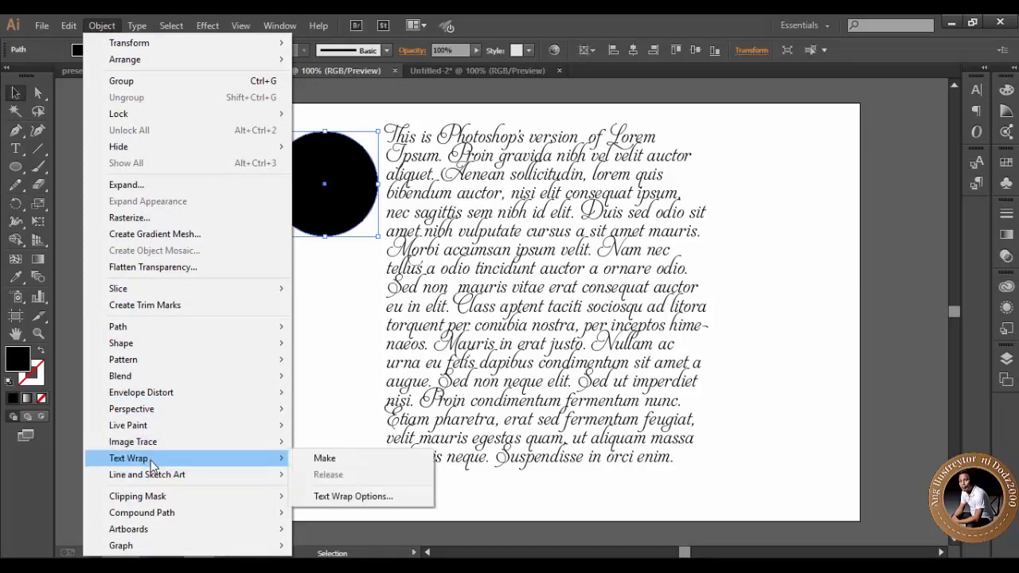
left_click(325, 459)
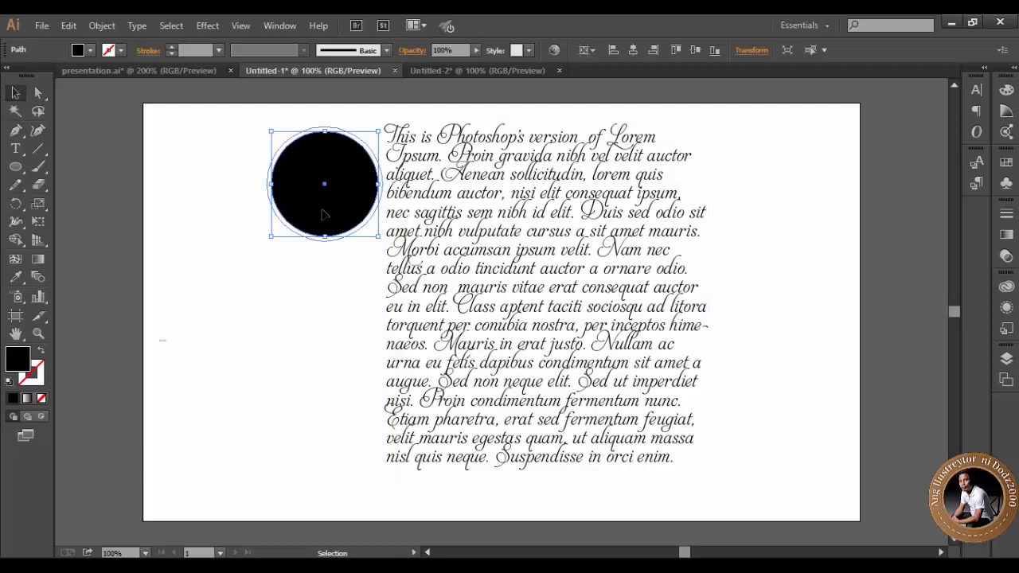
Drag the wrapped circle into the paragraph, trying positions before settling it top-left.
left_click(303, 276)
left_click(308, 199)
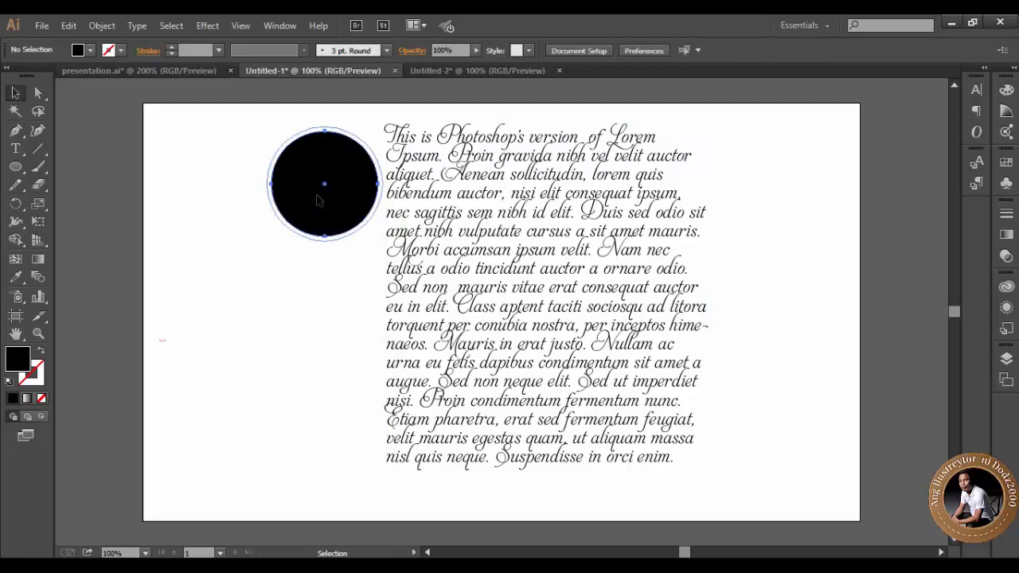
left_click_drag(308, 199, 342, 196)
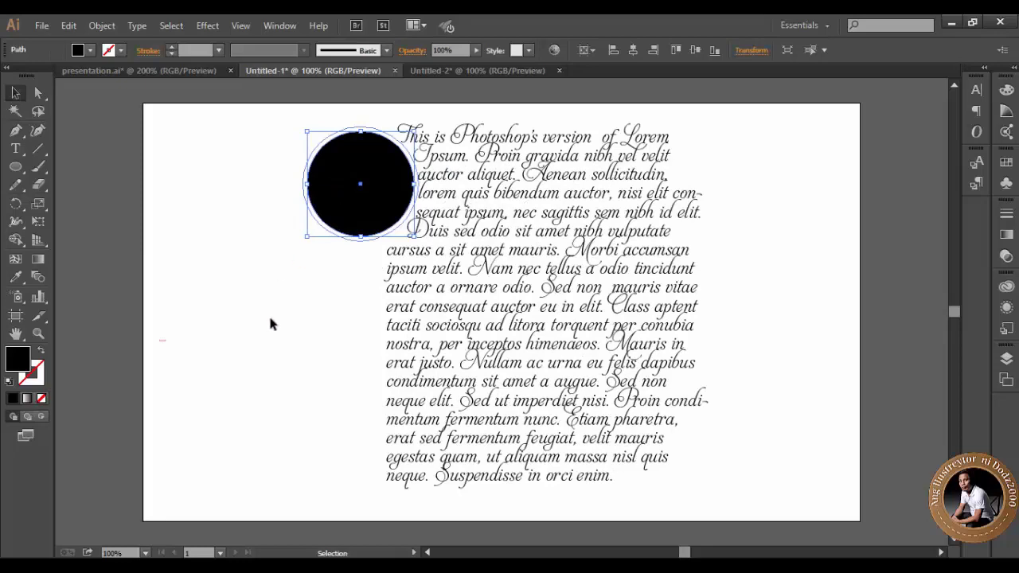
left_click(269, 315)
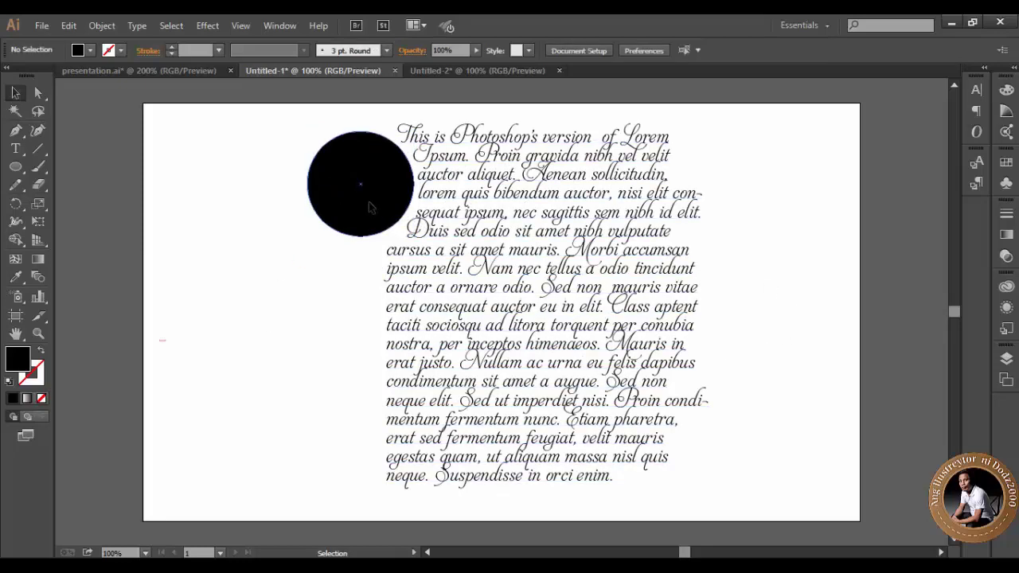
left_click_drag(368, 201, 395, 201)
left_click(740, 317)
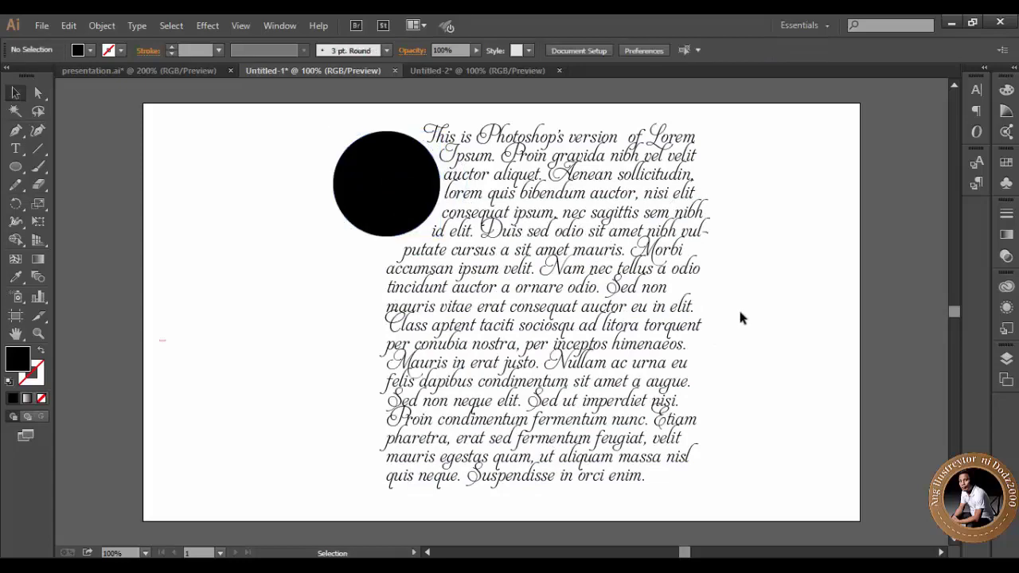
mouse_move(387, 201)
left_mouse_down()
mouse_move(409, 201)
mouse_move(407, 227)
left_mouse_up()
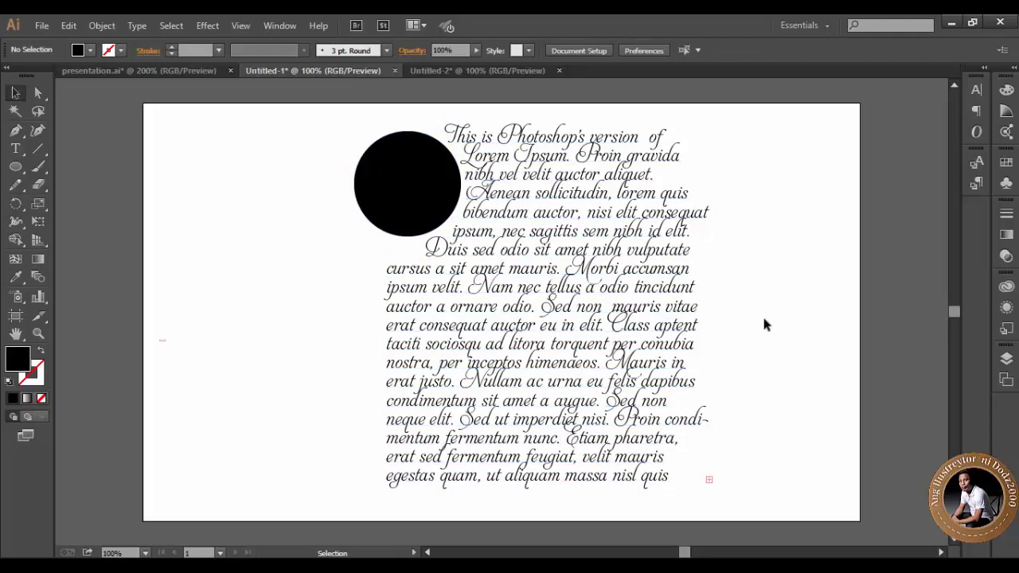
mouse_move(399, 199)
left_mouse_down()
mouse_move(454, 200)
mouse_move(532, 325)
left_mouse_up()
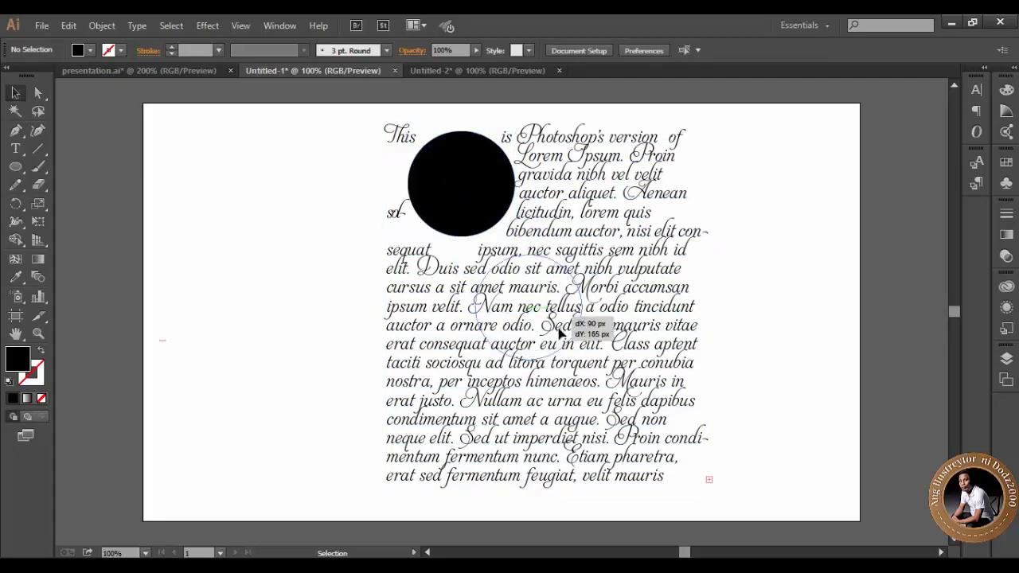
left_click(776, 336)
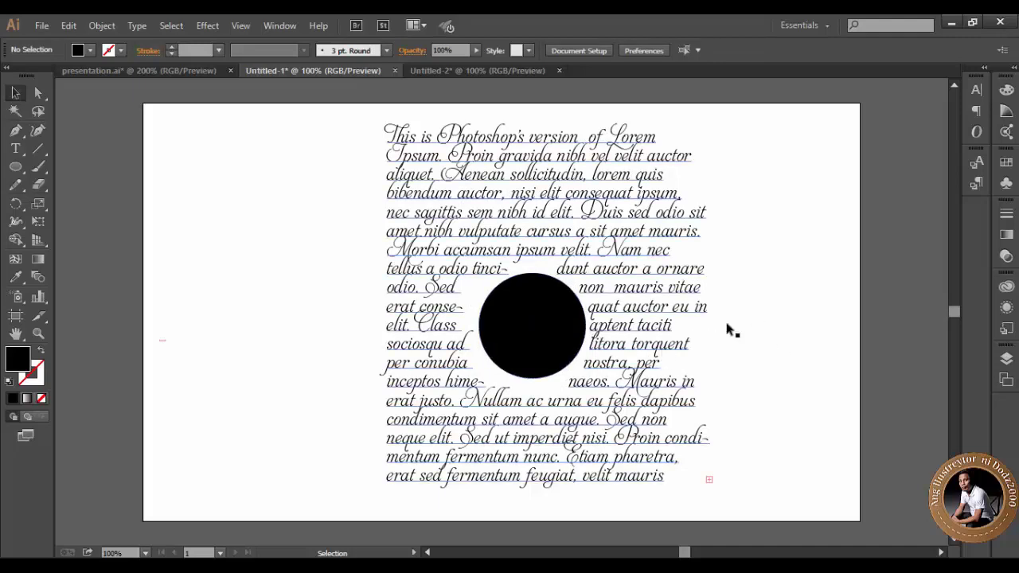
mouse_move(546, 328)
left_mouse_down()
mouse_move(358, 329)
mouse_move(434, 175)
left_mouse_up()
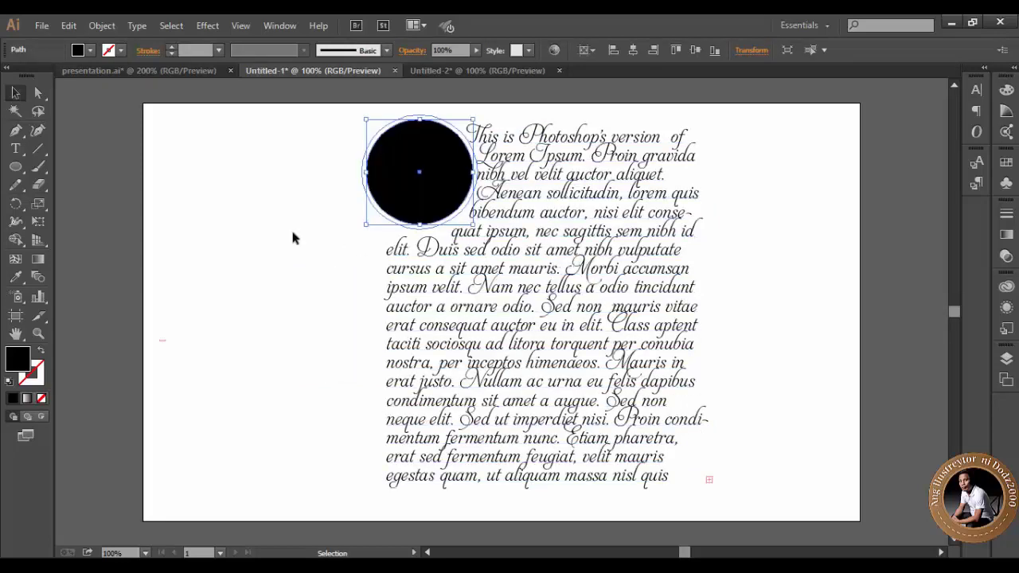
left_click(293, 238)
Draw a black hexagon with the Polygon tool left of the paragraph.
left_click(20, 167)
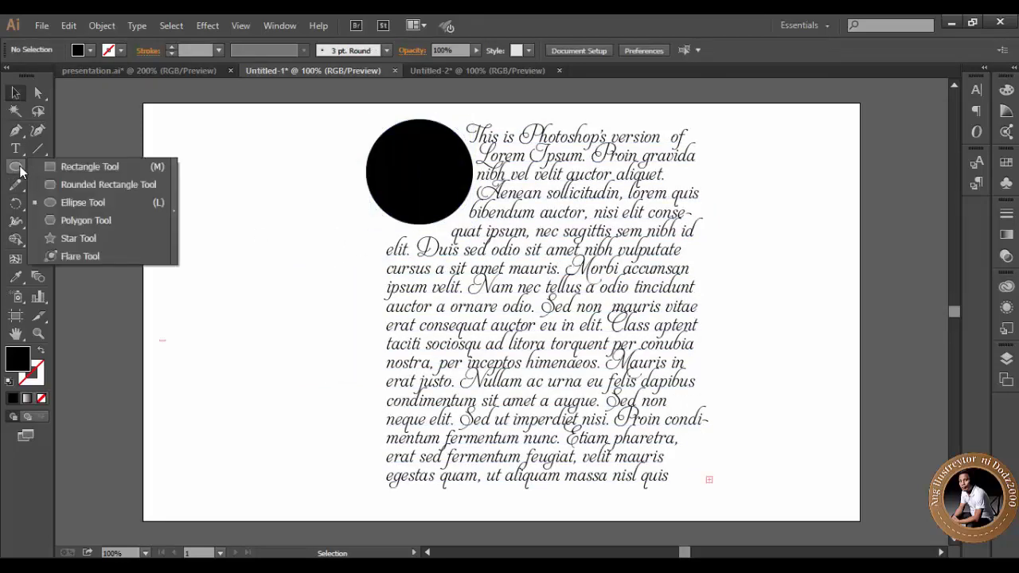
left_click(80, 220)
mouse_move(227, 270)
left_mouse_down()
mouse_move(270, 345)
mouse_move(262, 334)
left_mouse_up()
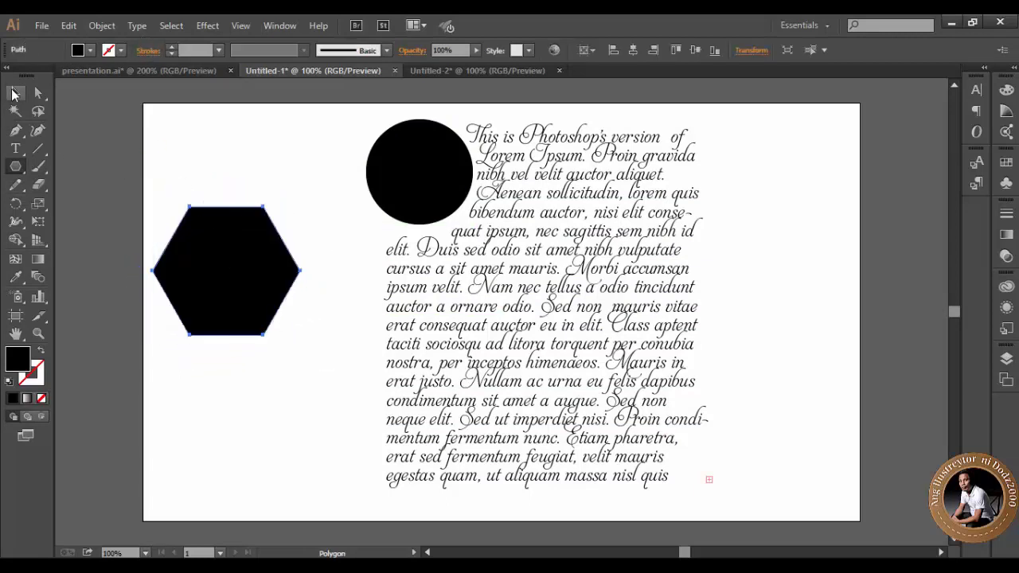
key("v")
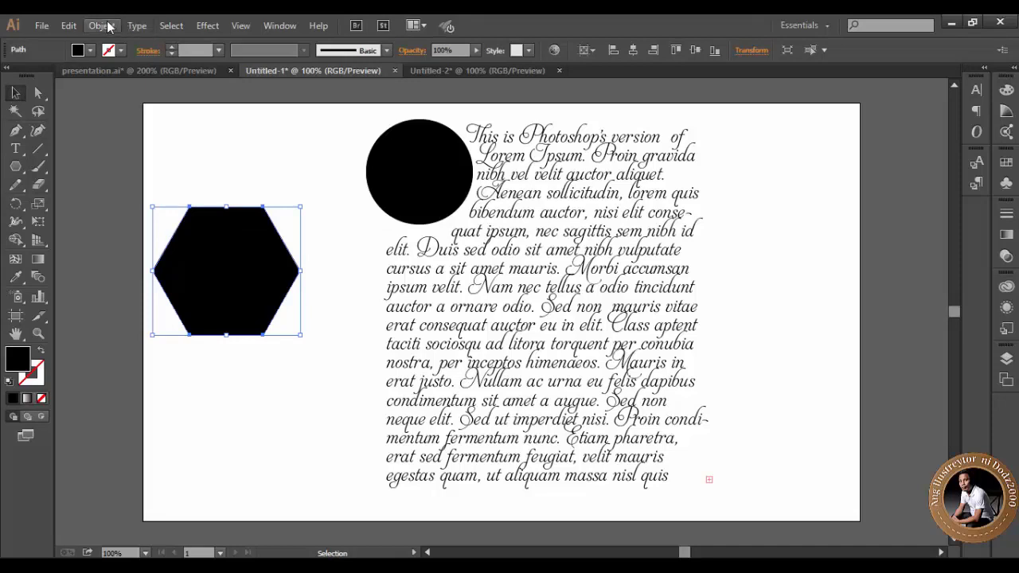
Make a text wrap for the hexagon and place it at the paragraph's lower right.
left_click(102, 25)
mouse_move(128, 425)
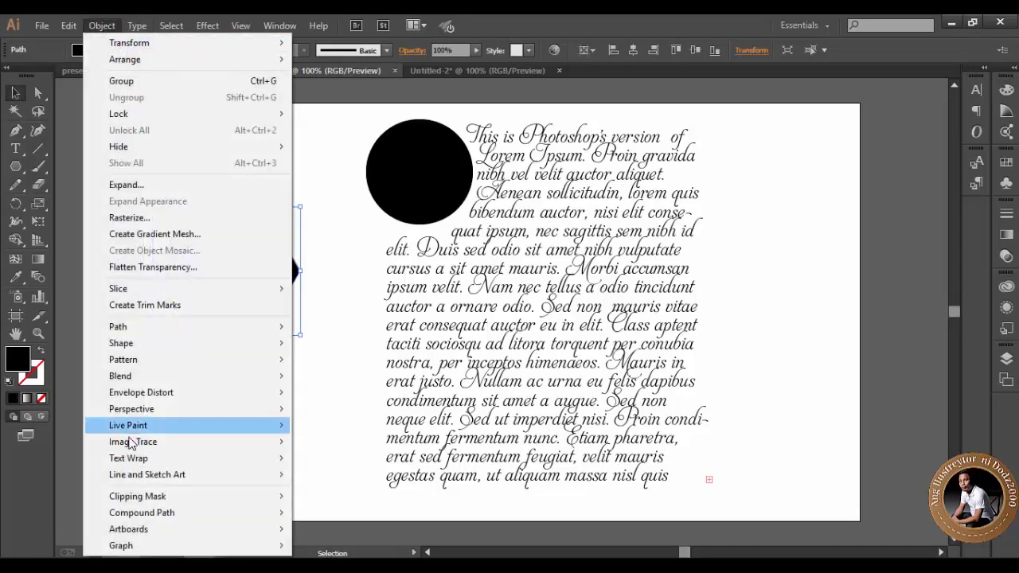
left_click(323, 462)
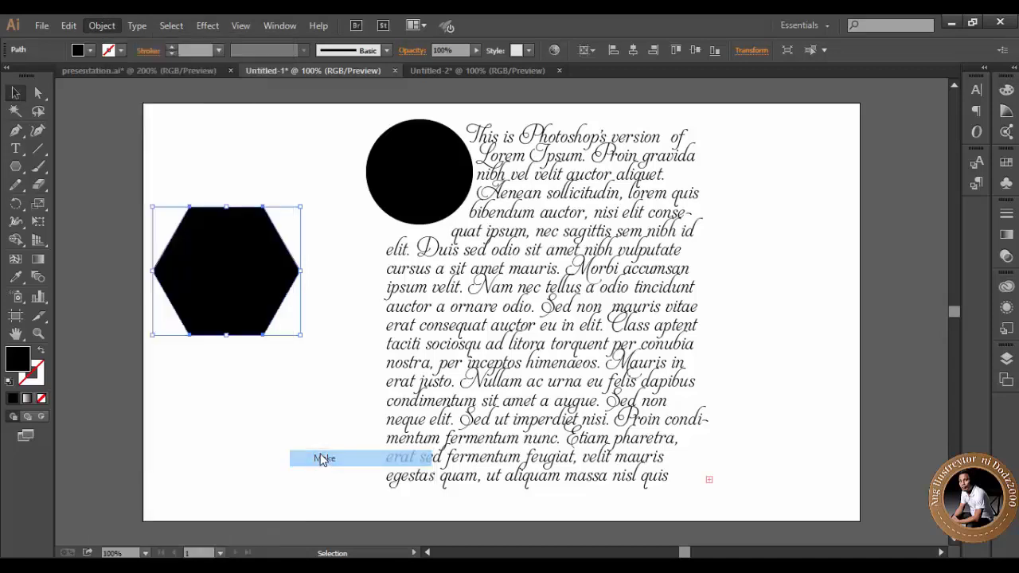
left_click_drag(237, 297, 700, 443)
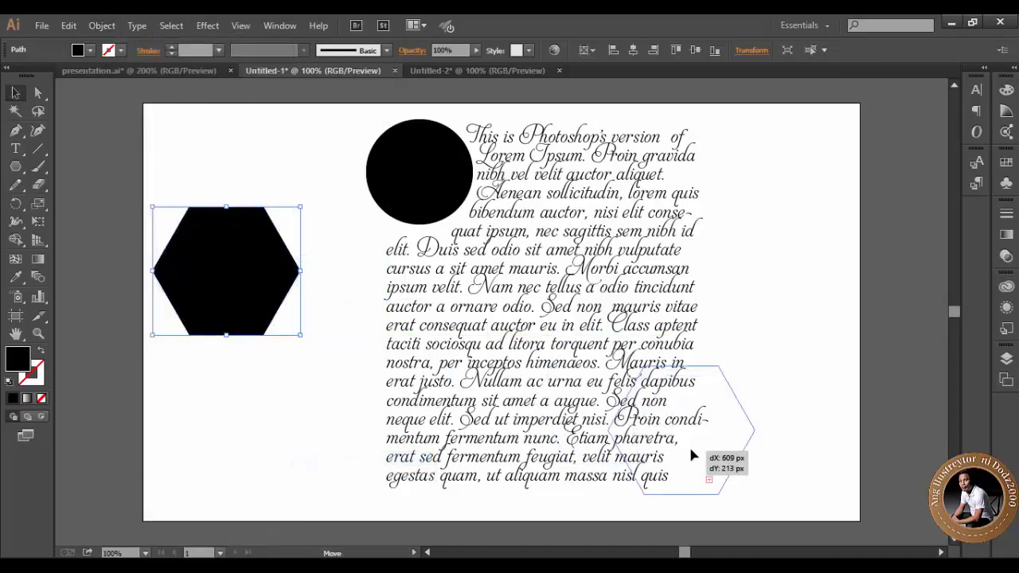
left_click(776, 351)
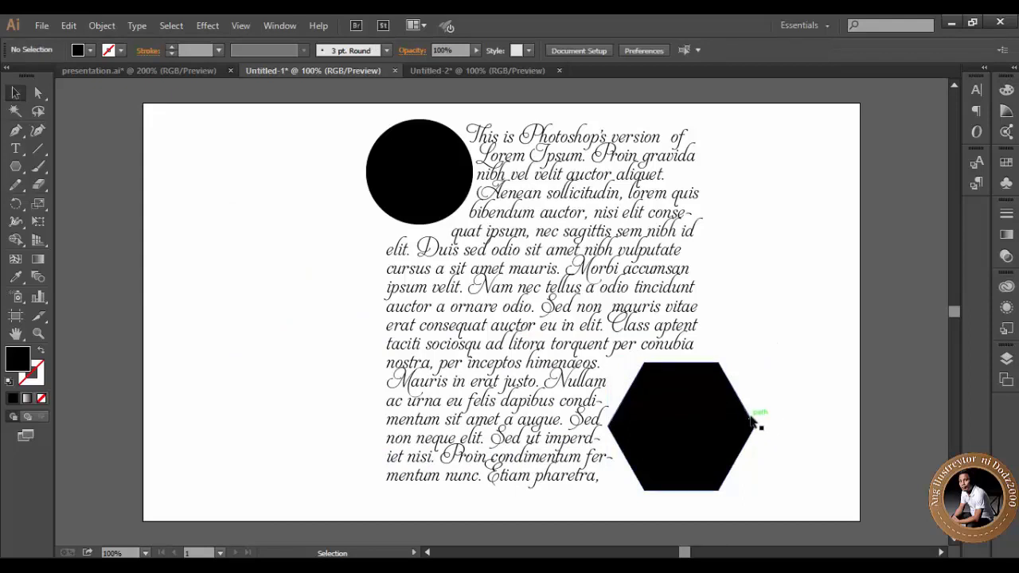
left_click(717, 434)
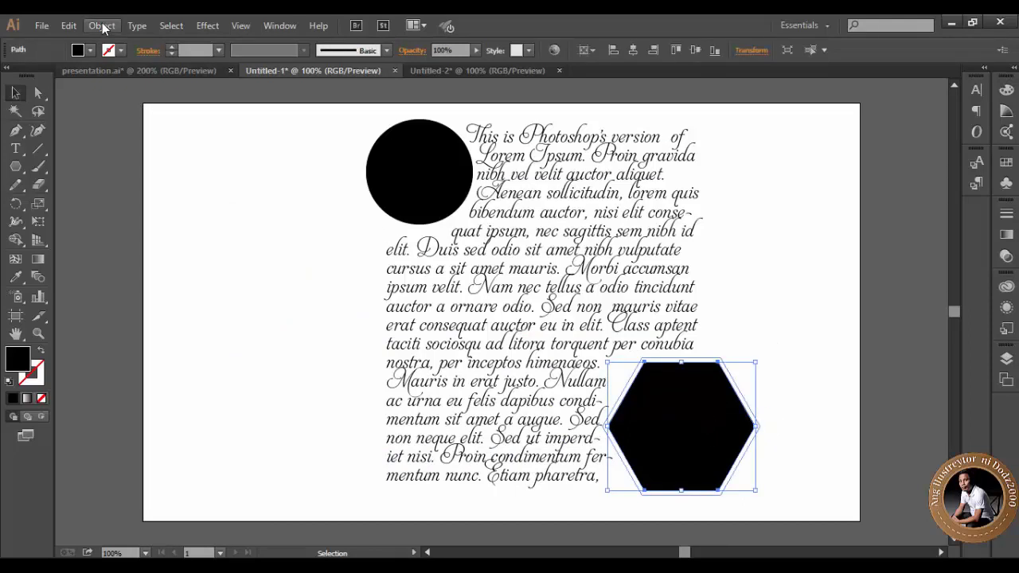
Reselect the hexagon and open the Object menu for its text wrap options.
left_click(278, 239)
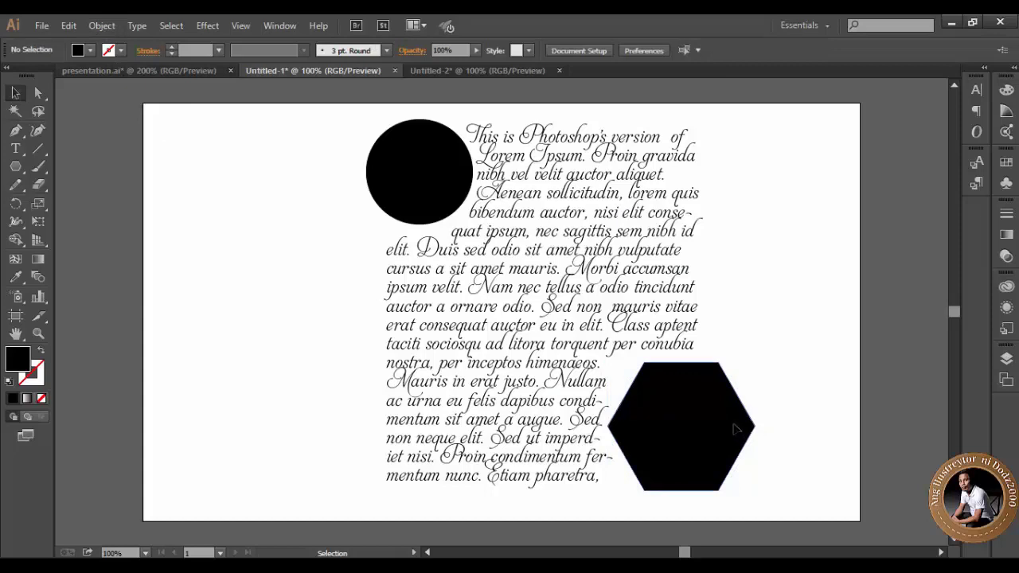
left_click(710, 370)
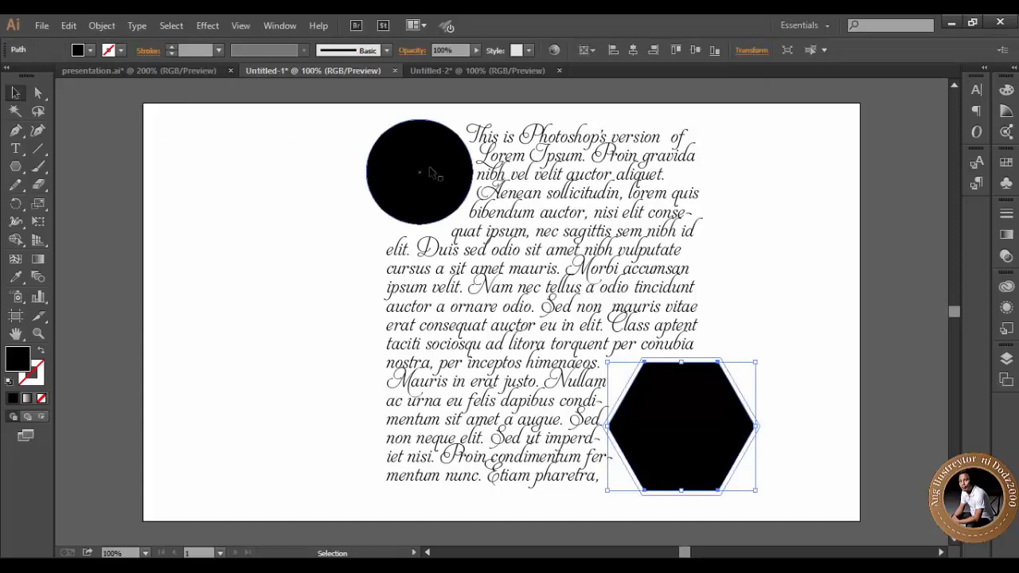
left_click(102, 25)
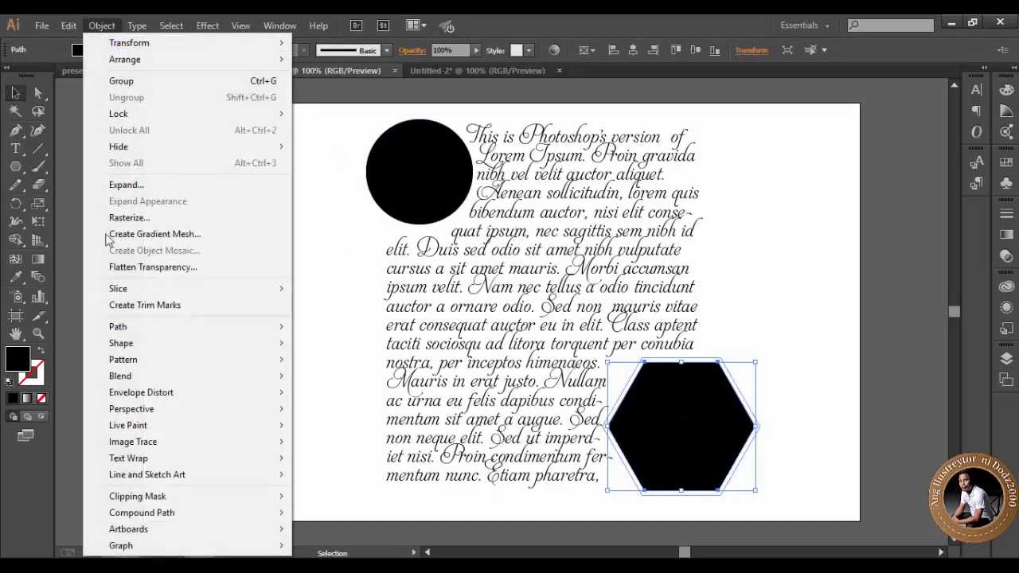
mouse_move(128, 459)
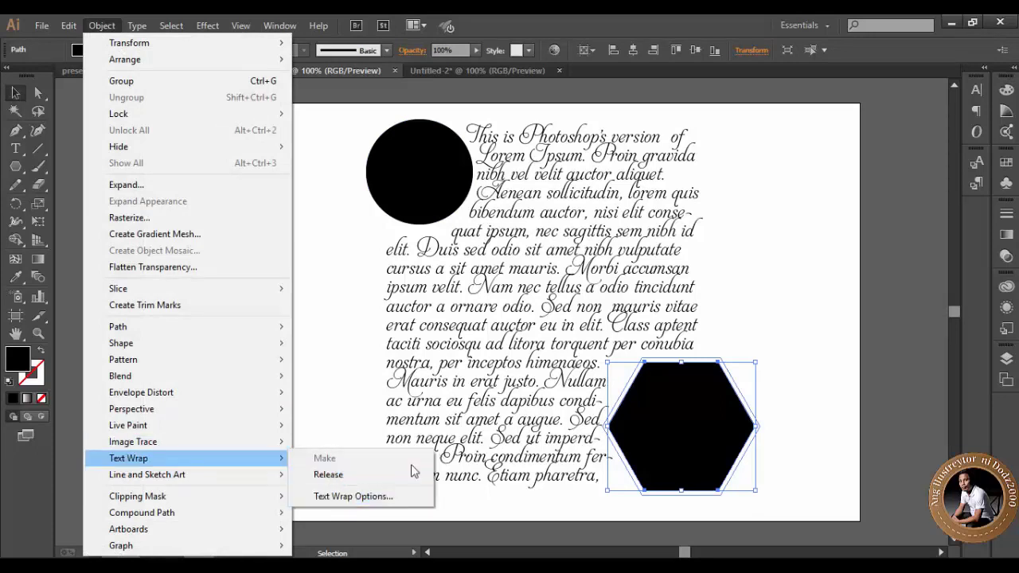
Open the hexagon's Text Wrap Options with preview and raise the offset to 20 pt.
left_click(353, 496)
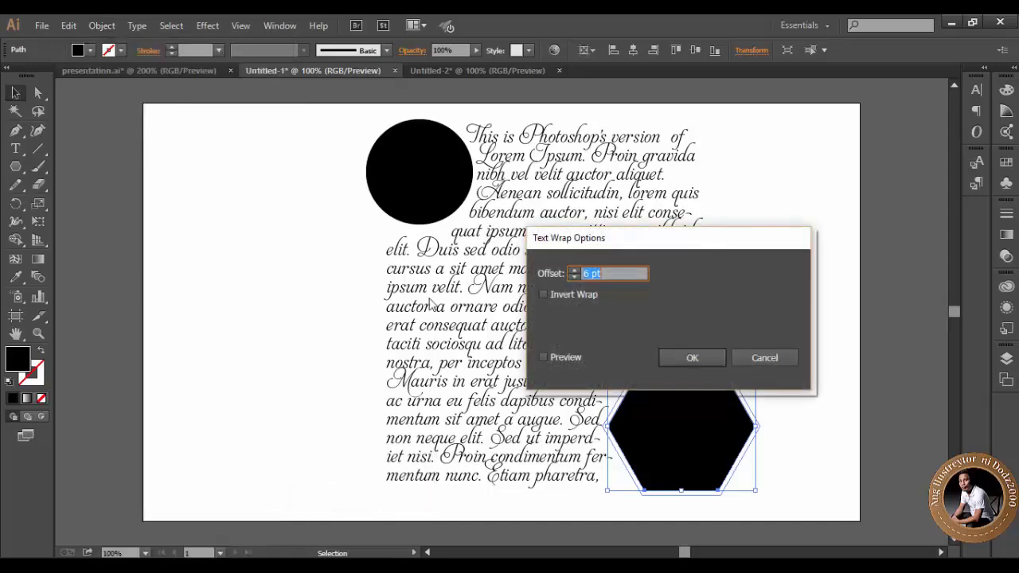
mouse_move(688, 240)
left_mouse_down()
mouse_move(361, 249)
mouse_move(267, 227)
left_mouse_up()
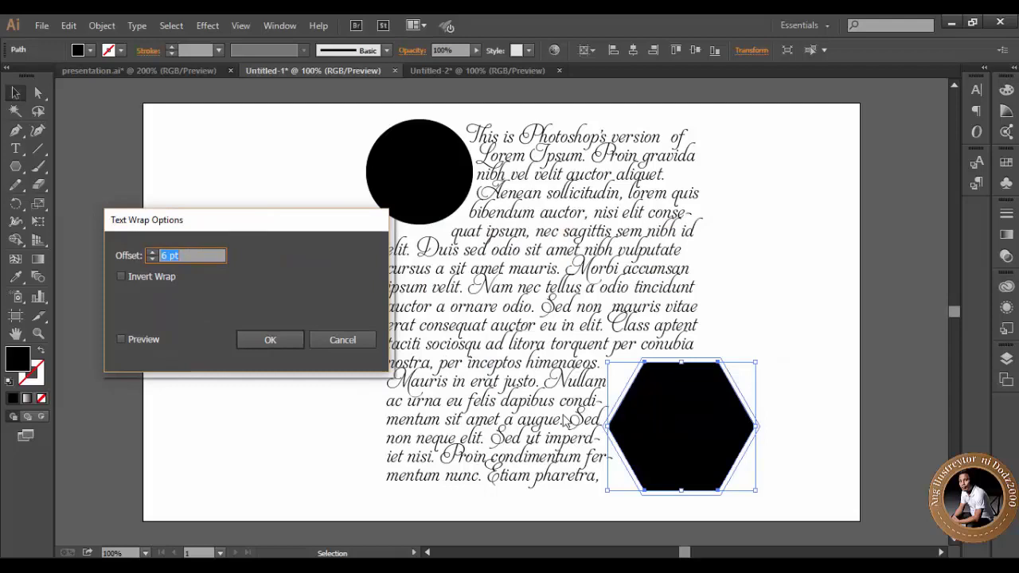
left_click(152, 252)
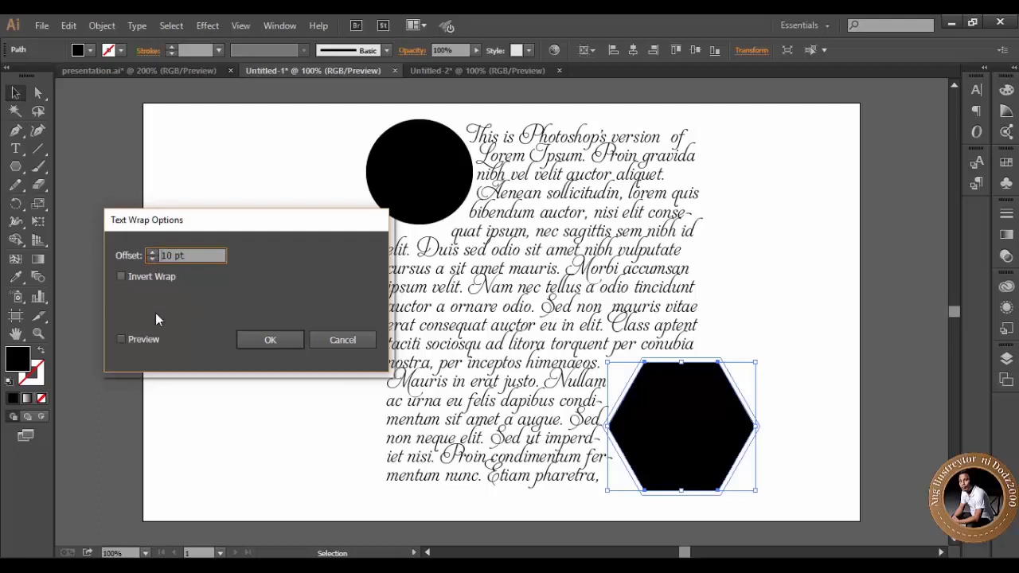
type("10")
left_click(121, 339)
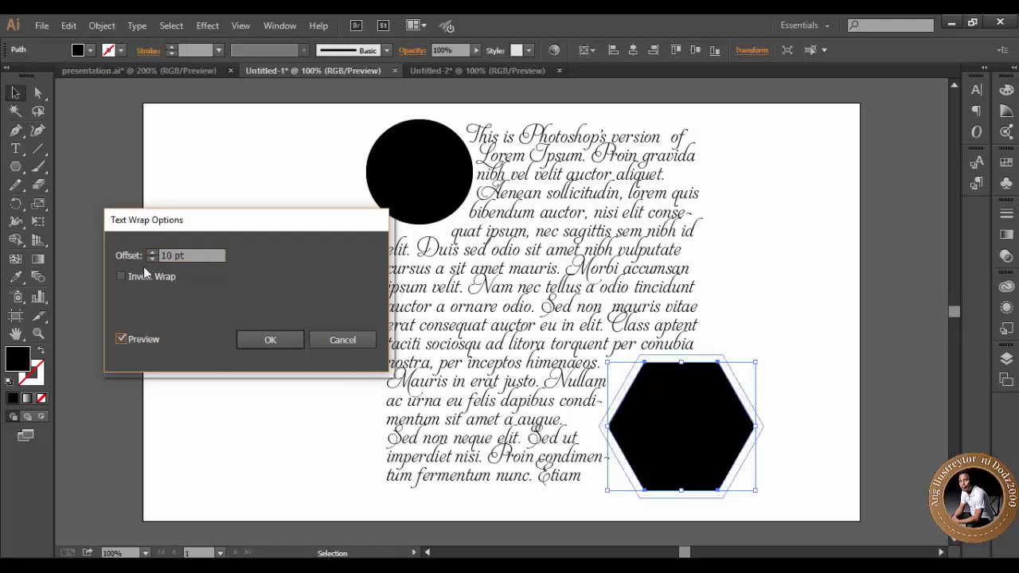
left_click(152, 253)
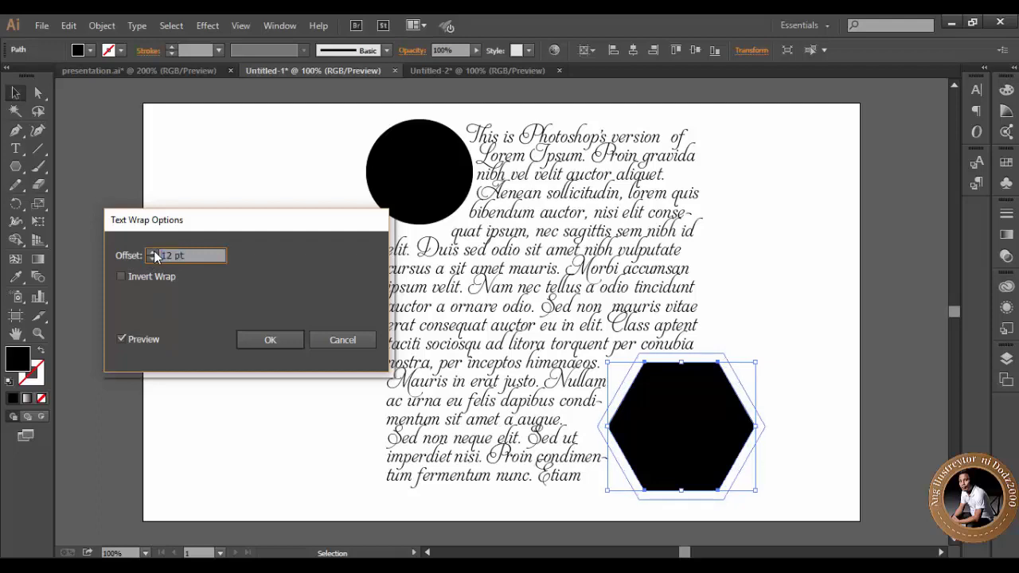
left_click(152, 253)
left_click(152, 253)
left_click(152, 252)
left_click(153, 251)
left_click(153, 251)
left_click(153, 252)
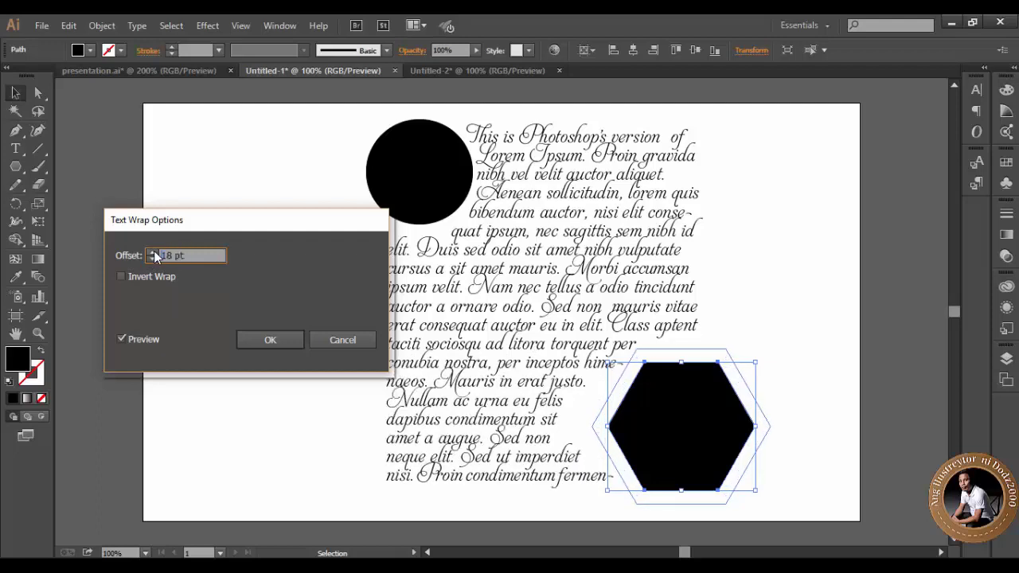
left_click(153, 252)
left_click(154, 250)
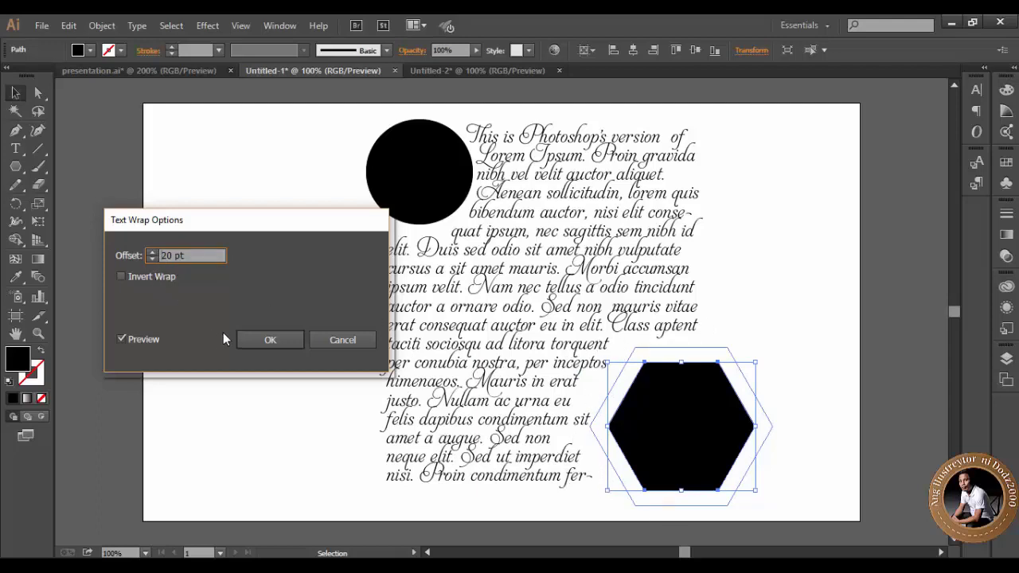
Leave Invert Wrap unchecked, confirm, and deselect to check the wrap.
left_click(122, 276)
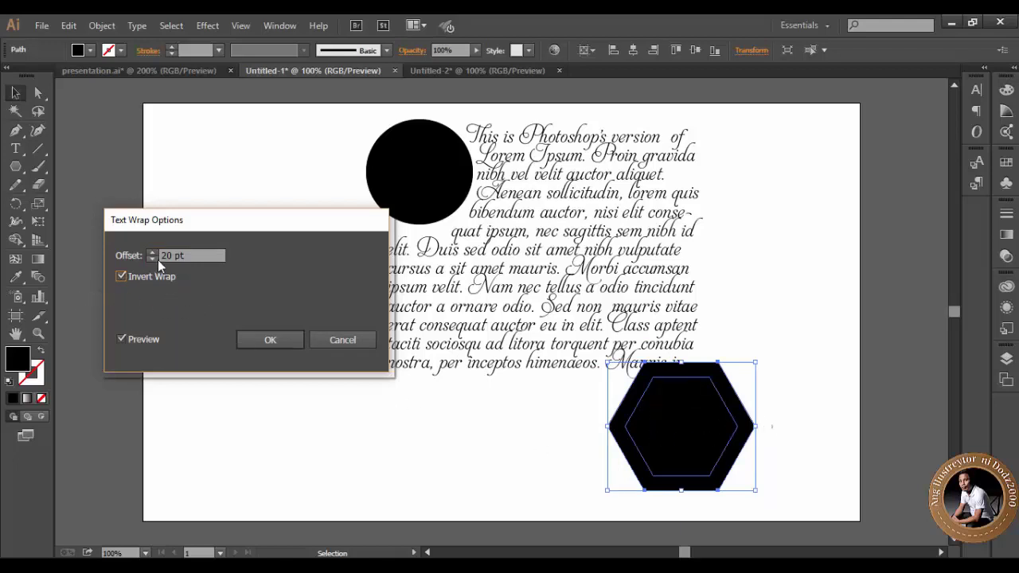
left_click(120, 278)
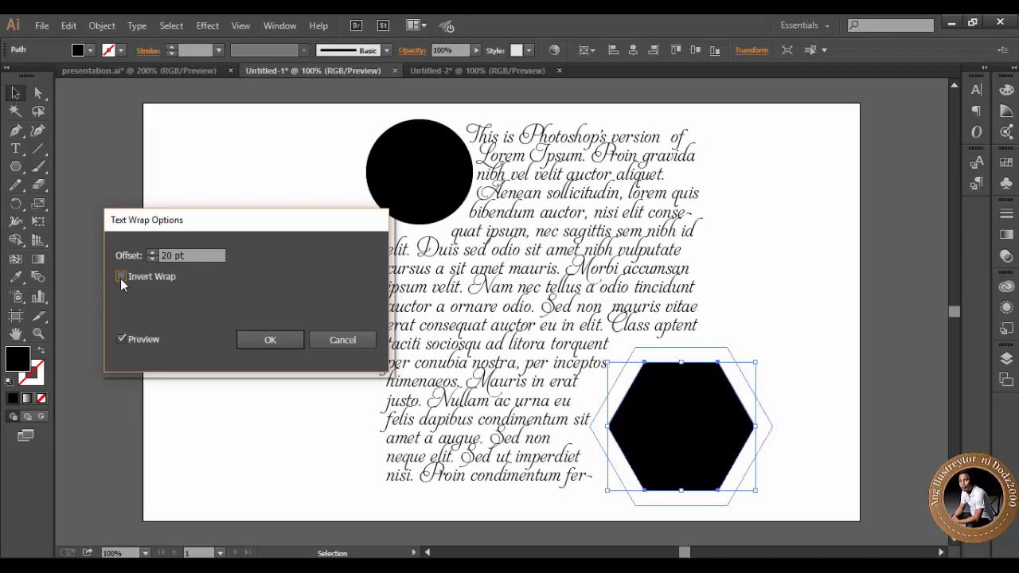
left_click(341, 340)
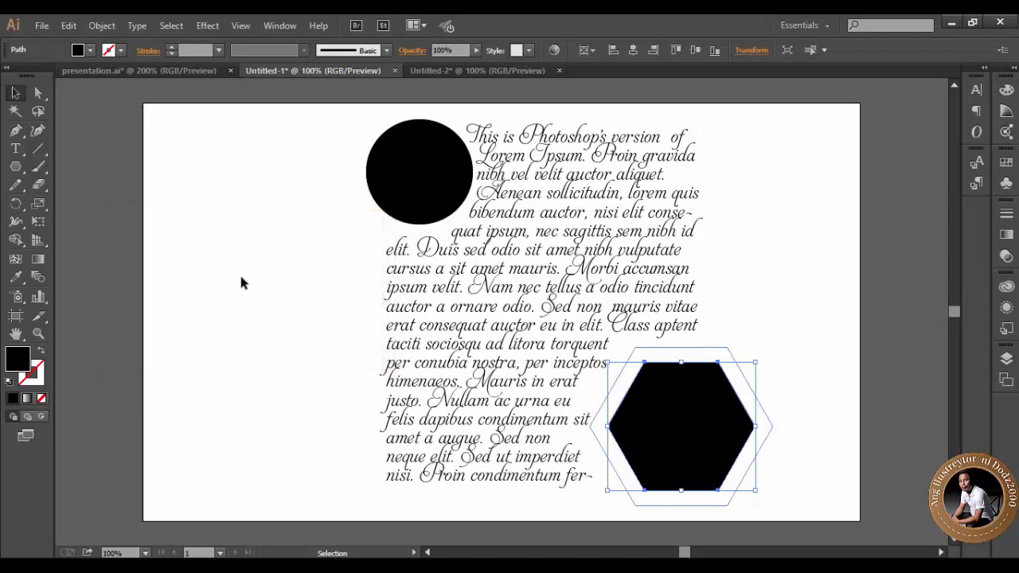
left_click(756, 280)
Deselect the hexagon, view the presentation.ai title slide, then go to Untitled-2.
left_click(689, 430)
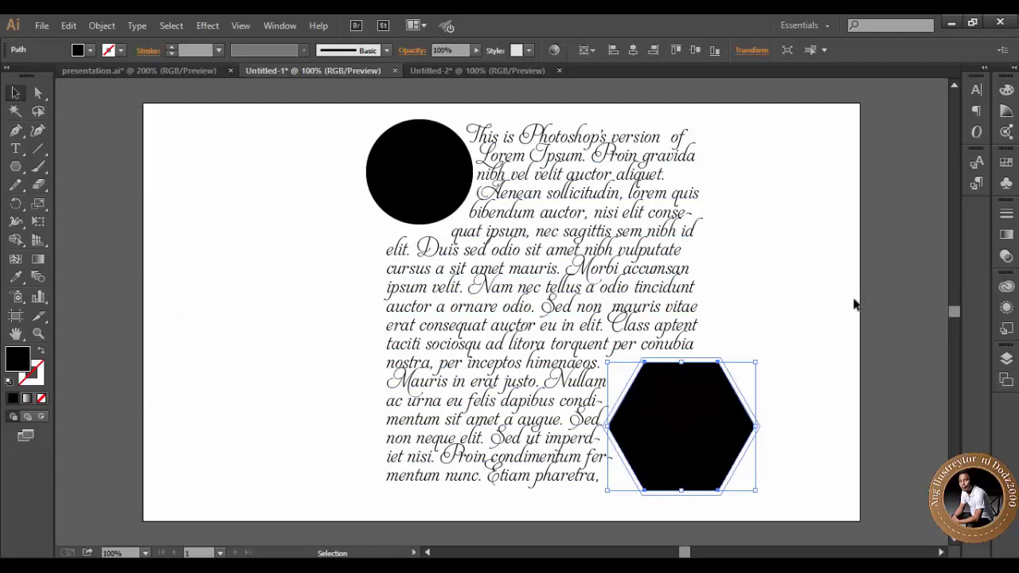
left_click(767, 302)
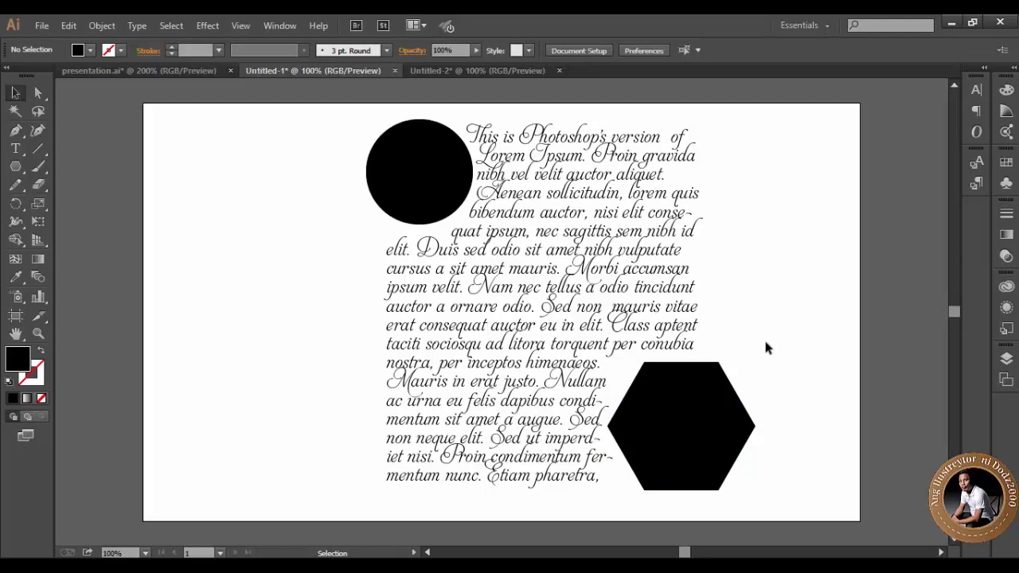
left_click(178, 71)
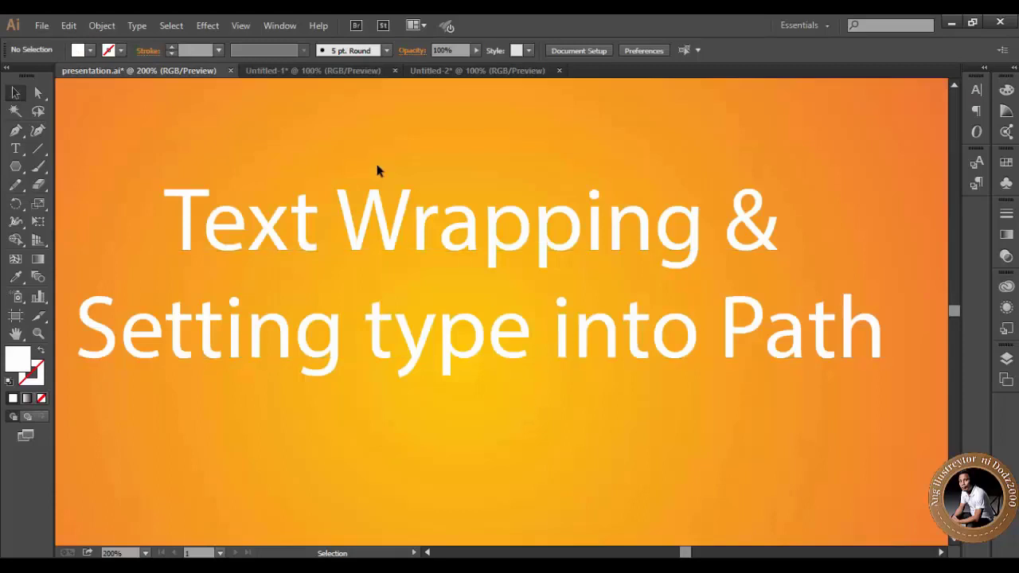
left_click(440, 71)
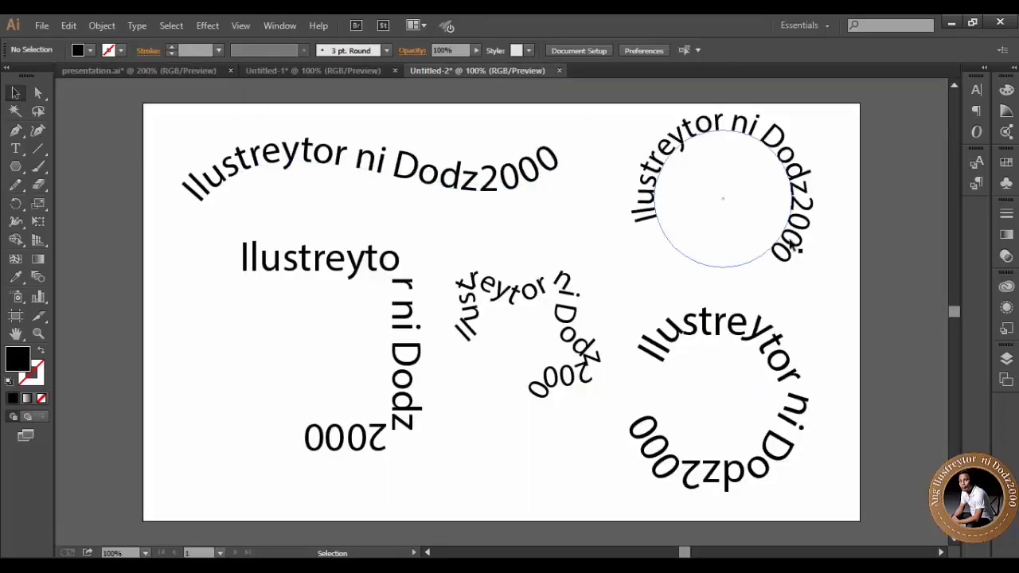
left_click(785, 249)
left_click(247, 176)
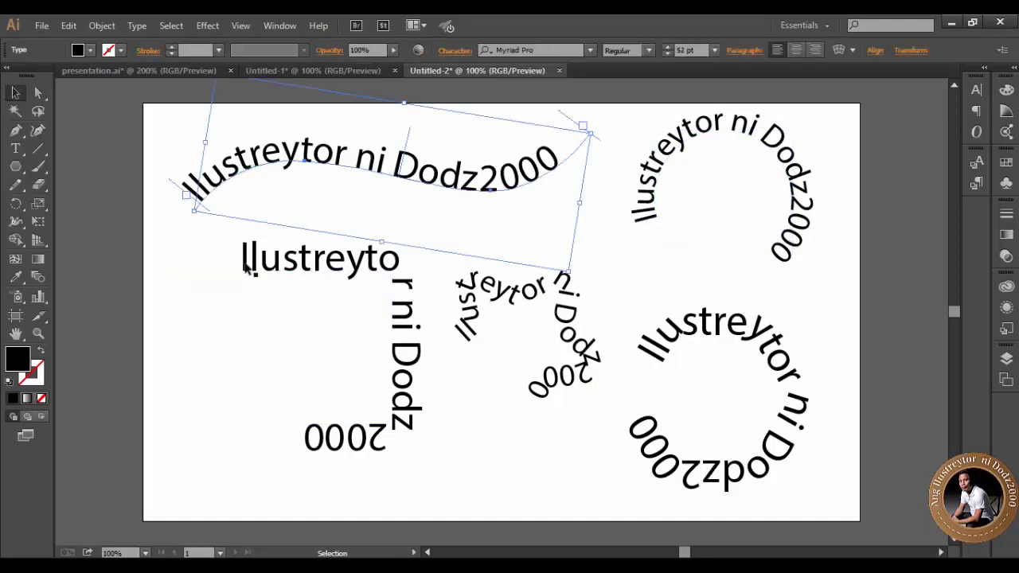
left_click(174, 273)
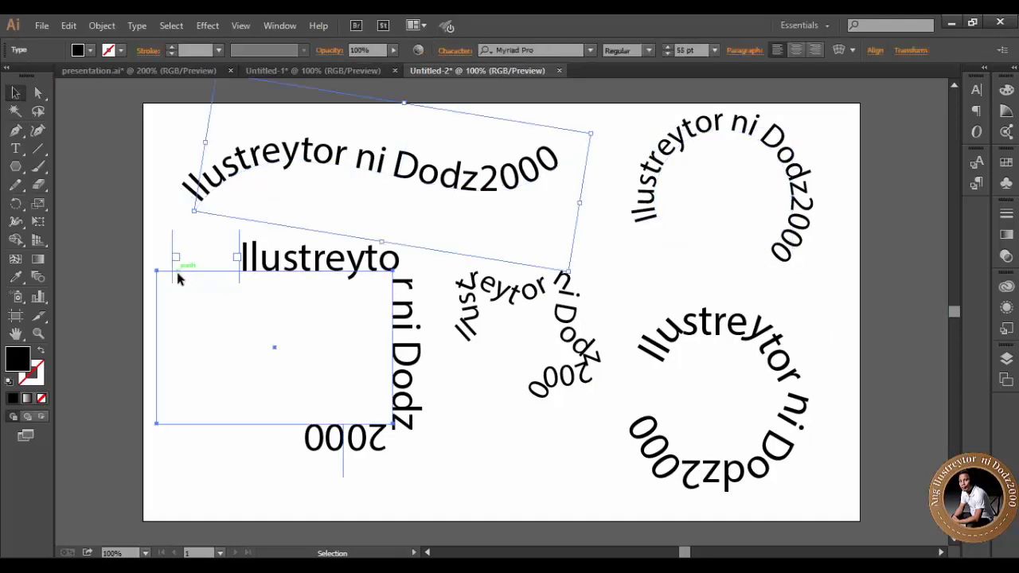
left_click(245, 174)
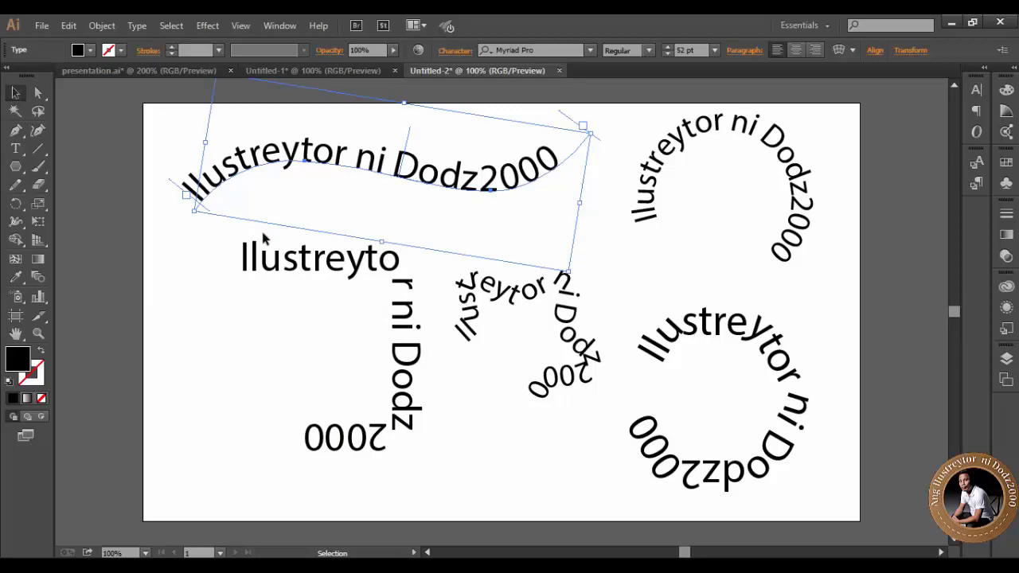
left_click(643, 189)
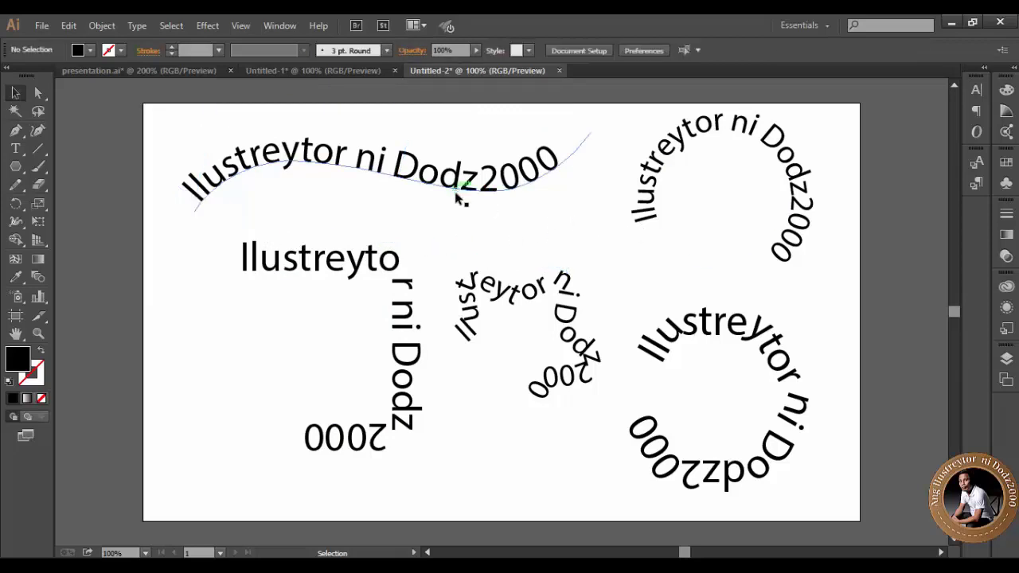
left_click(581, 147)
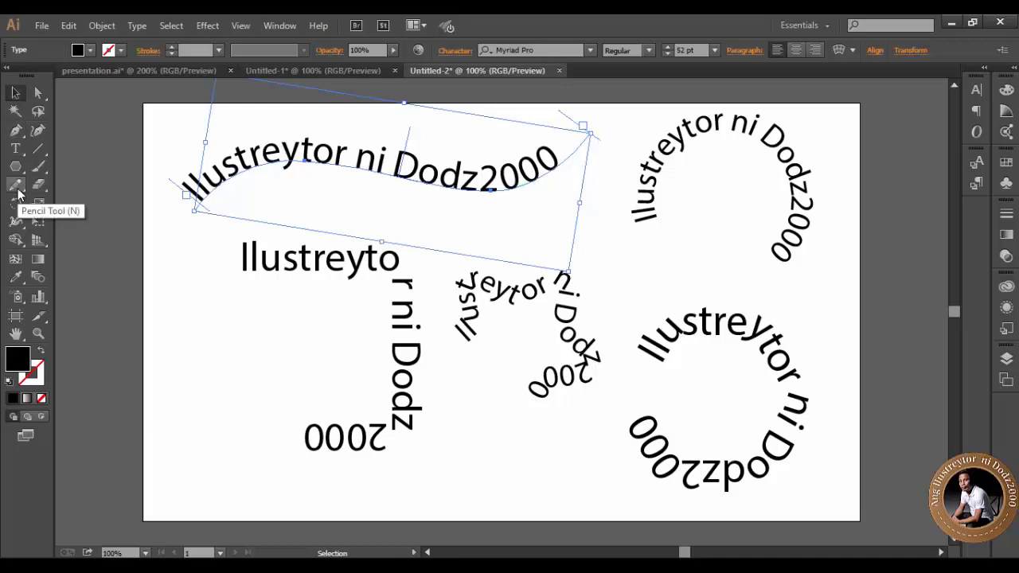
Pencil a curve along the artboard bottom curling upward, then choose Type on a Path.
left_click_drag(19, 194, 70, 184)
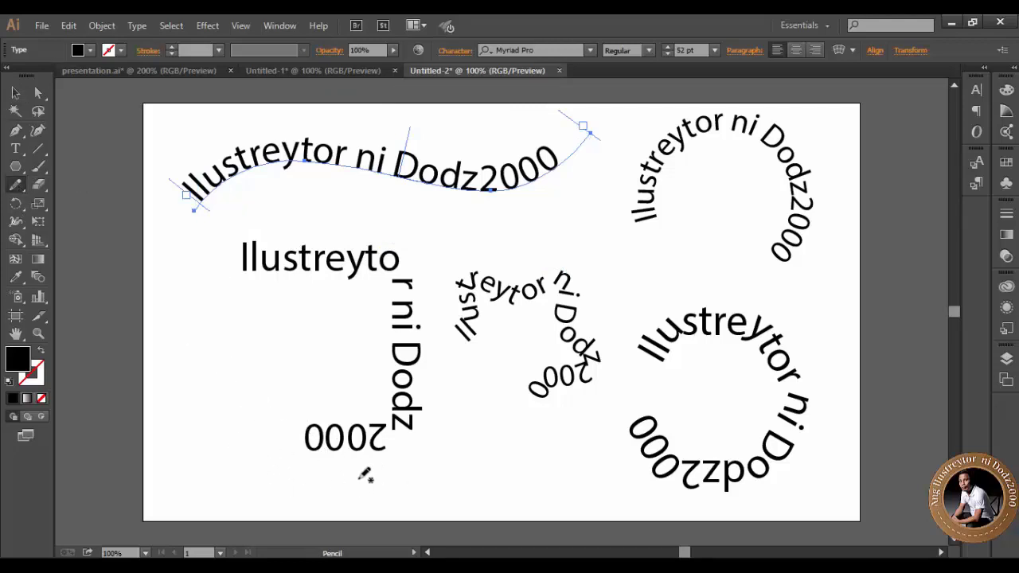
mouse_move(304, 492)
left_mouse_down()
mouse_move(510, 403)
mouse_move(509, 430)
left_mouse_up()
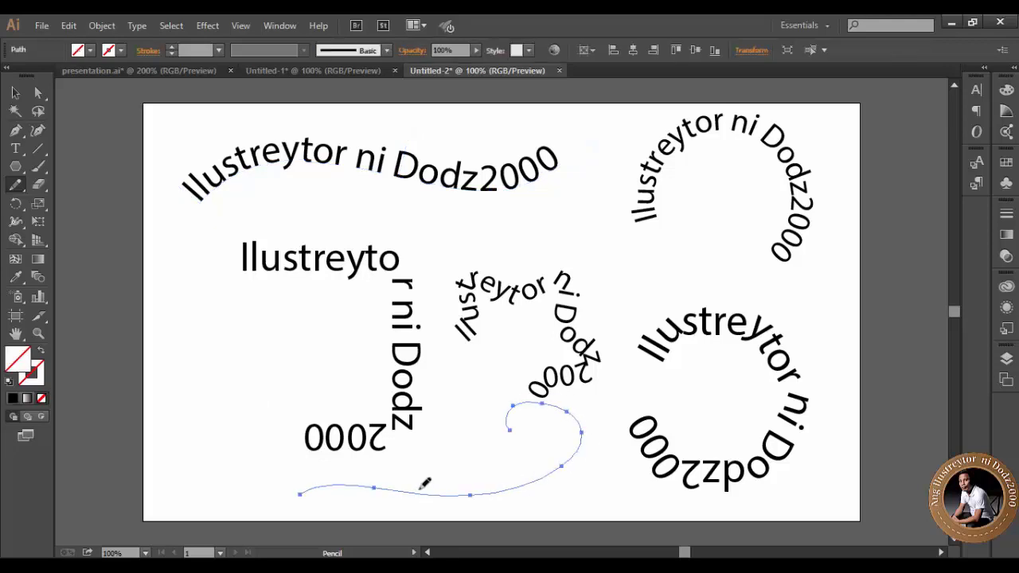
left_click(16, 150)
left_click(16, 149)
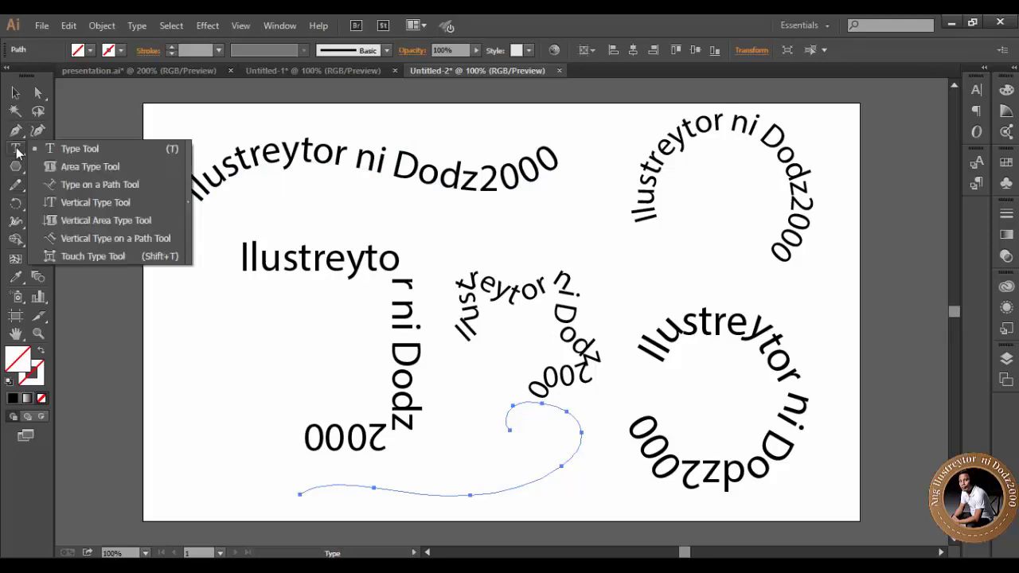
left_click(68, 183)
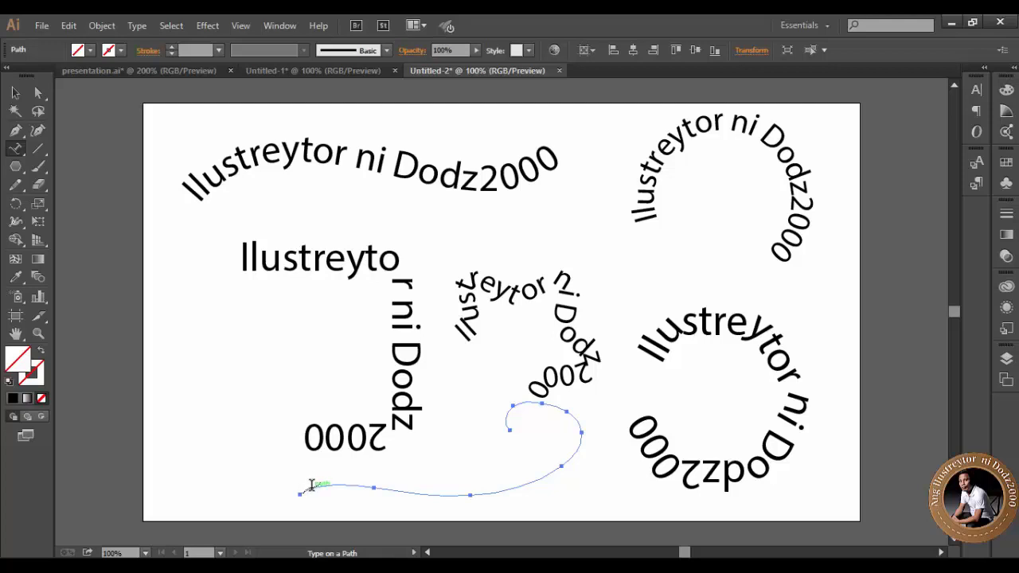
Paste the name text along the new bottom curve, starting at its left end.
left_click(311, 486)
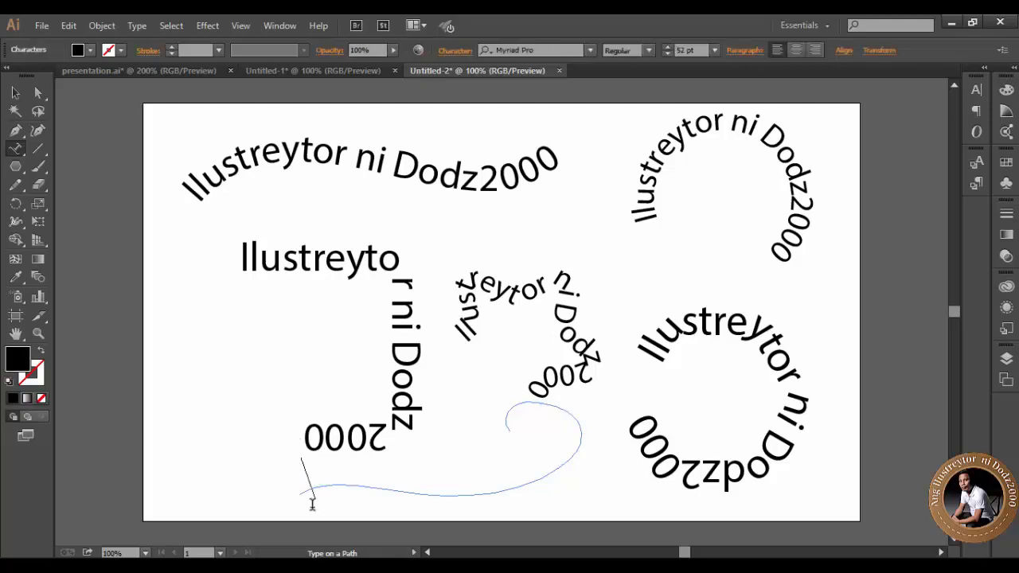
key("ctrl+v")
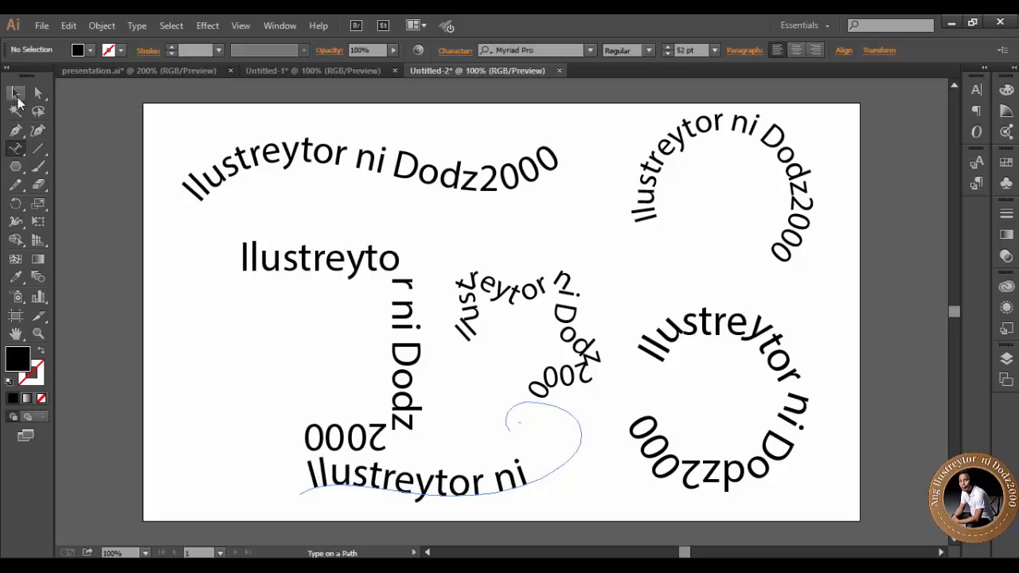
left_click(16, 94)
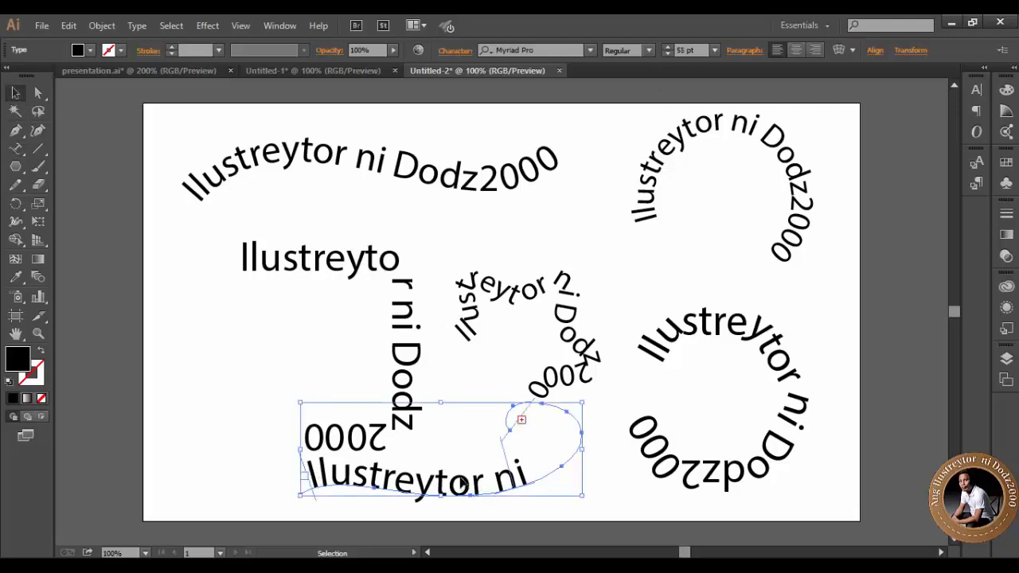
Set the curve text's font size to 45 pt so it runs up into the curl.
left_click(670, 54)
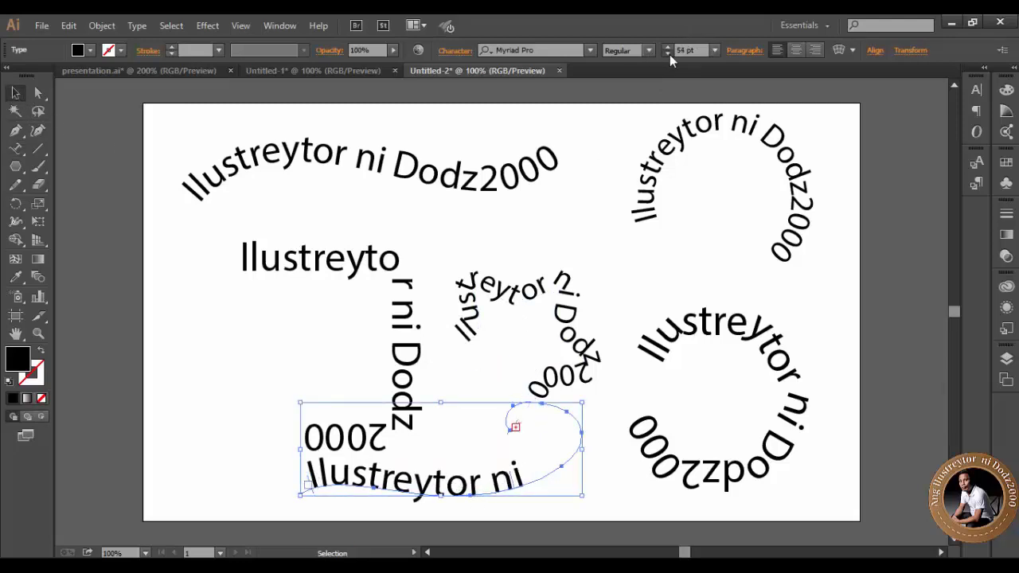
left_click(670, 54)
left_click(670, 54)
left_click(670, 54)
left_click(670, 54)
left_click(670, 54)
left_click(670, 54)
left_click(670, 55)
left_click(670, 54)
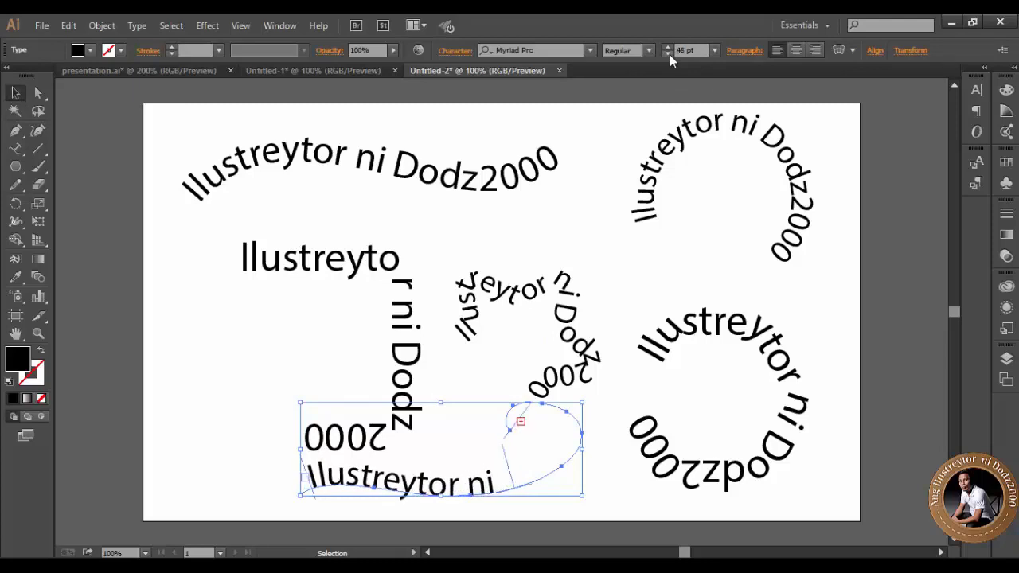
left_click(670, 54)
left_click(669, 55)
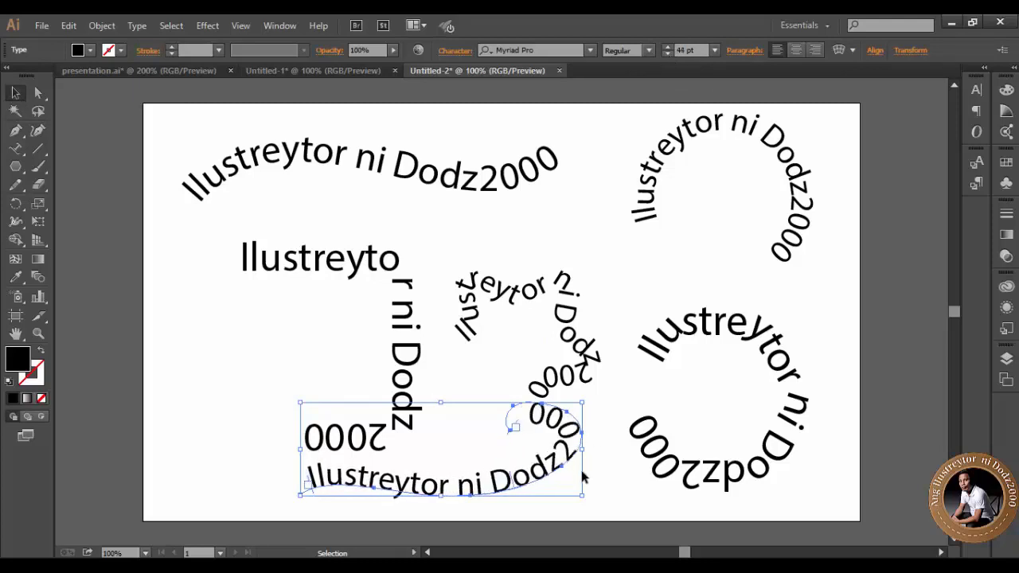
left_click(668, 47)
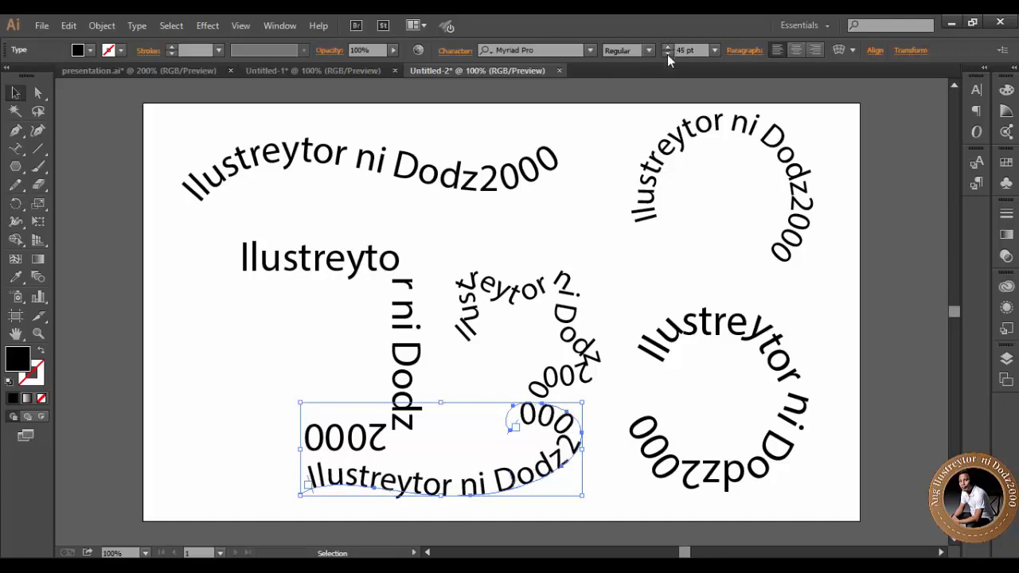
left_click(40, 93)
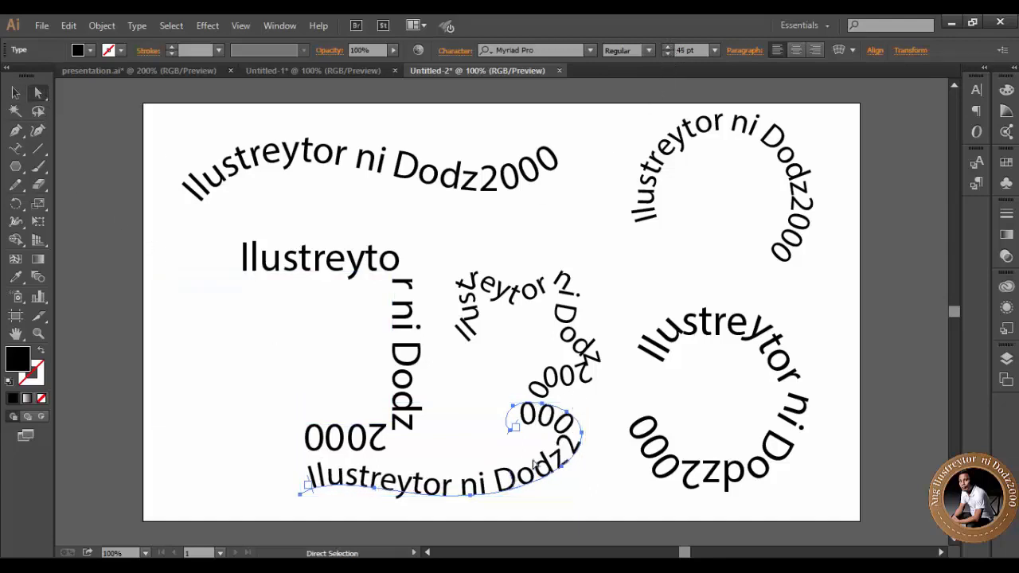
Reshape the curled curve by dragging its end anchors upward.
left_click_drag(512, 433, 514, 436)
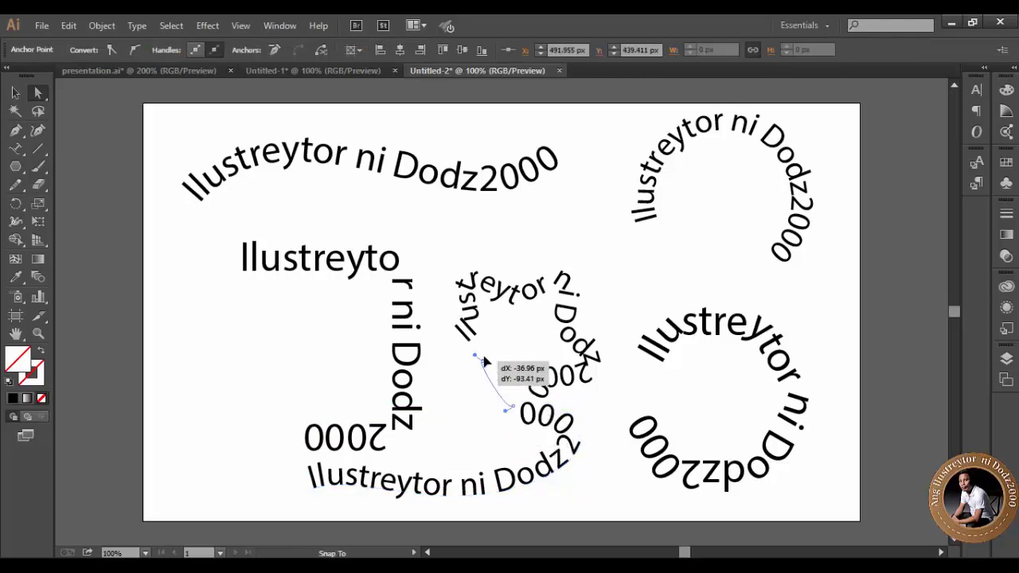
left_click_drag(514, 436, 481, 350)
left_click_drag(517, 420, 537, 370)
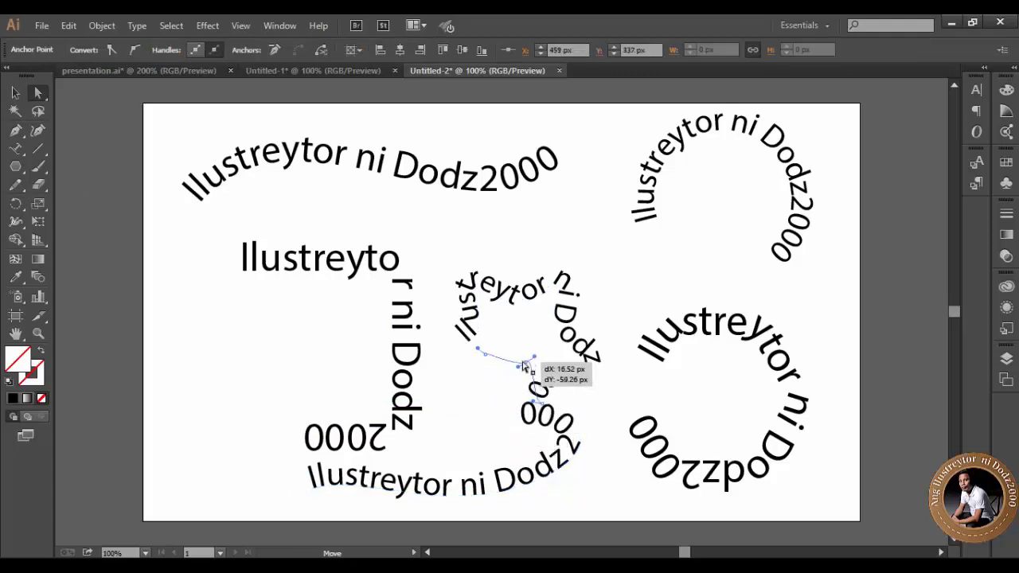
left_click(15, 92)
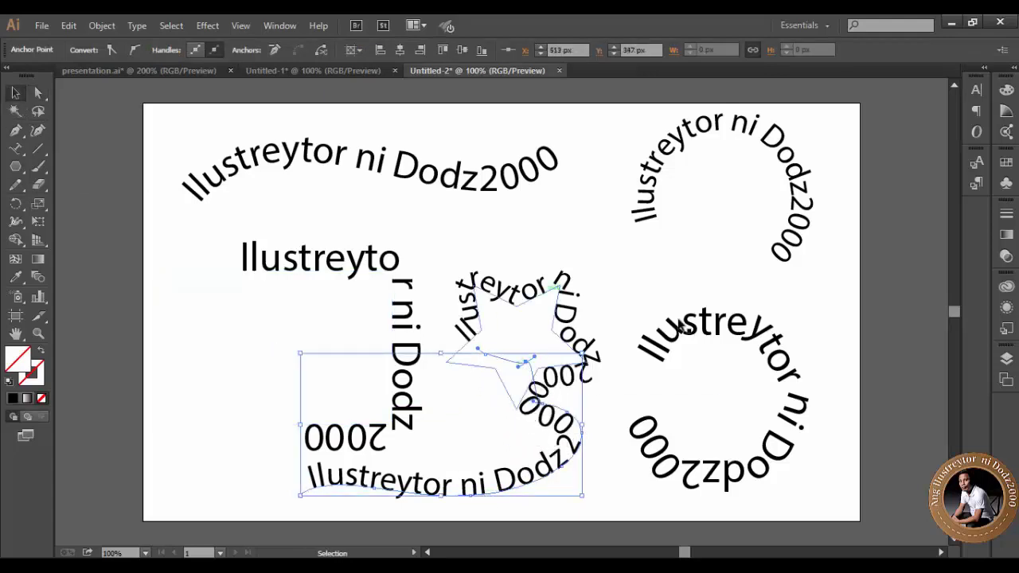
left_click(655, 296)
Check the circle, wave, hexagon, rectangle and star examples, then marquee-select them all.
left_click_drag(828, 109, 777, 243)
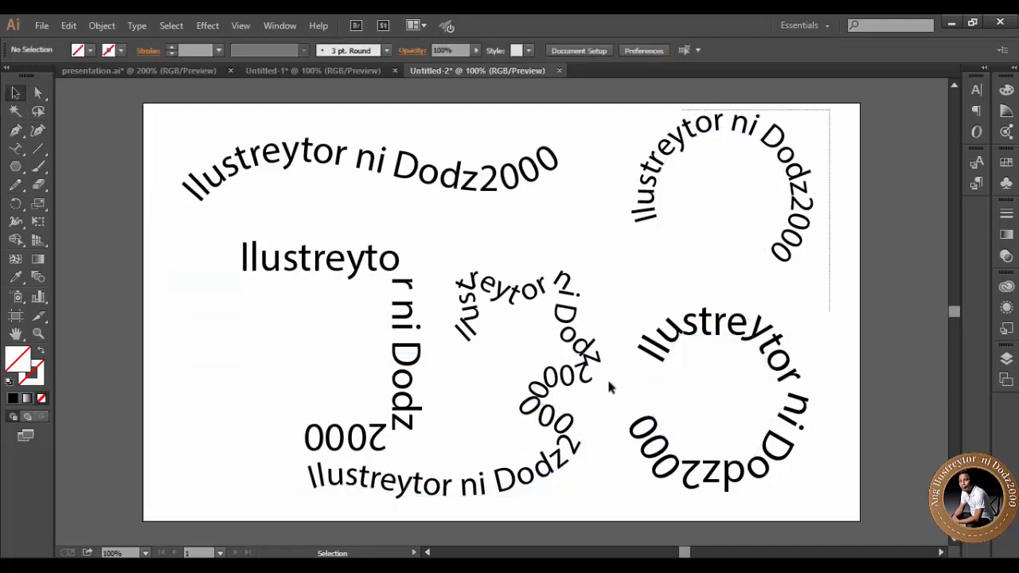
left_click(540, 184)
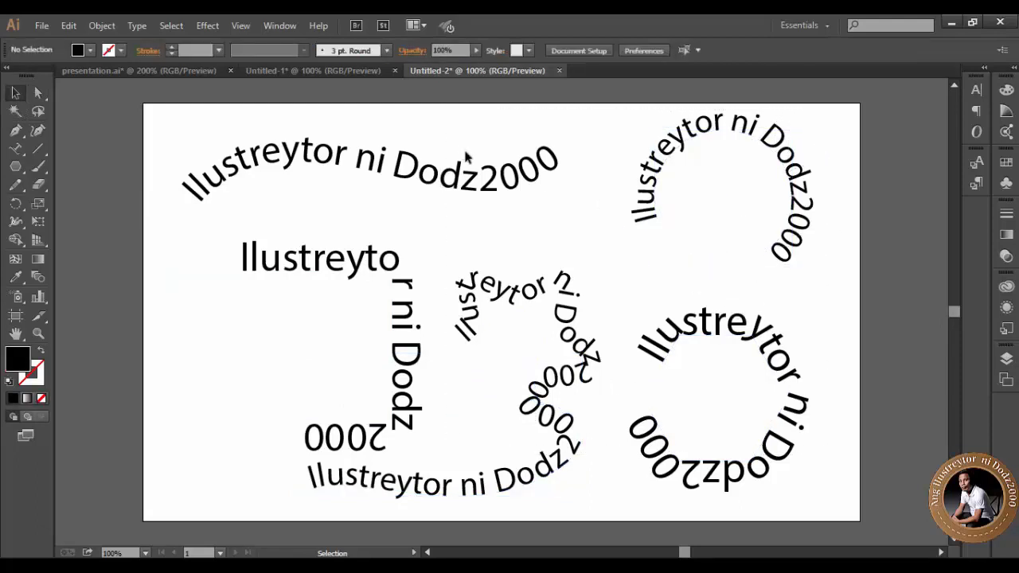
left_click(485, 195)
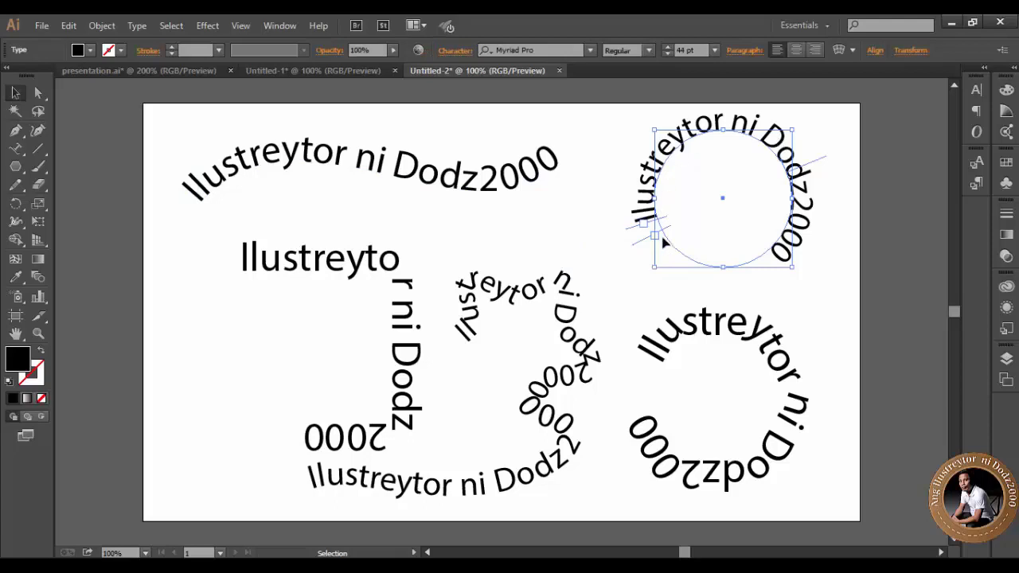
left_click(707, 358)
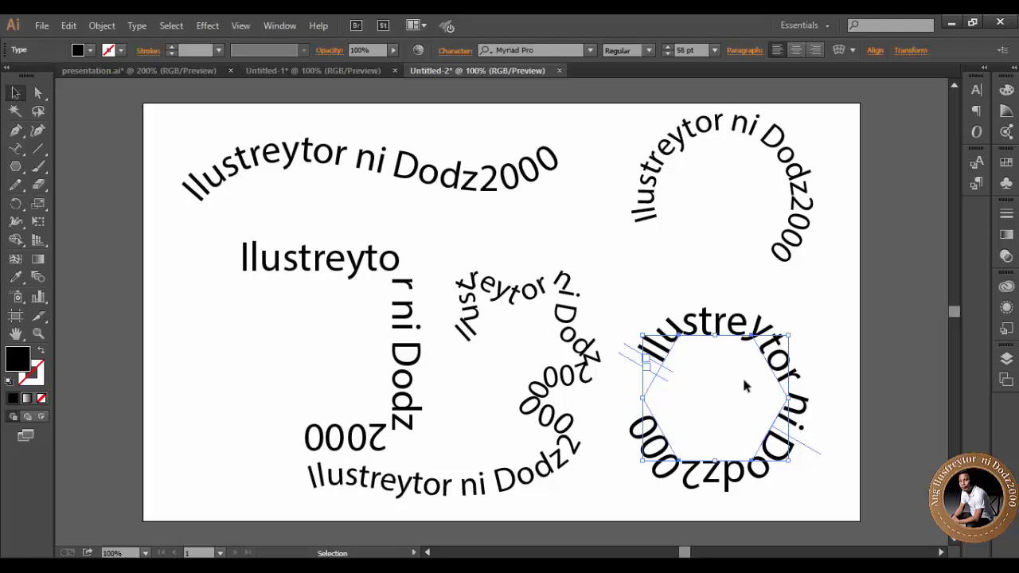
left_click(337, 258)
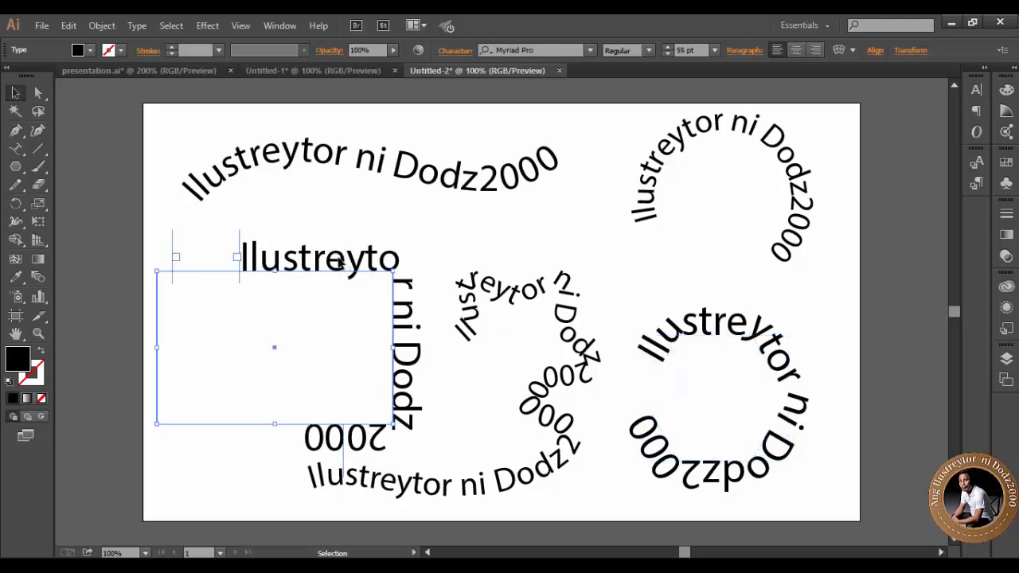
left_click(519, 299)
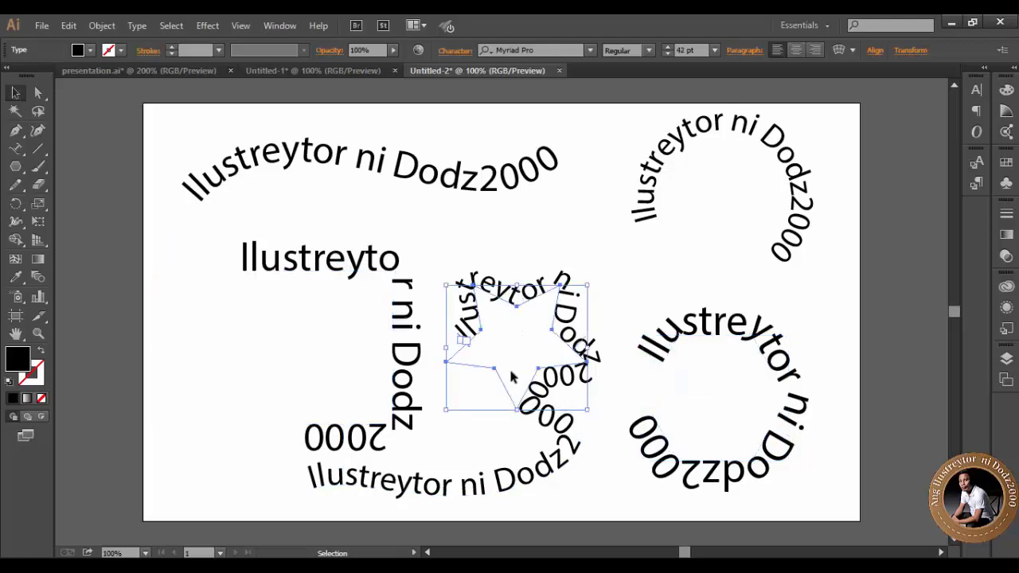
mouse_move(838, 126)
left_mouse_down()
mouse_move(273, 461)
mouse_move(298, 435)
left_mouse_up()
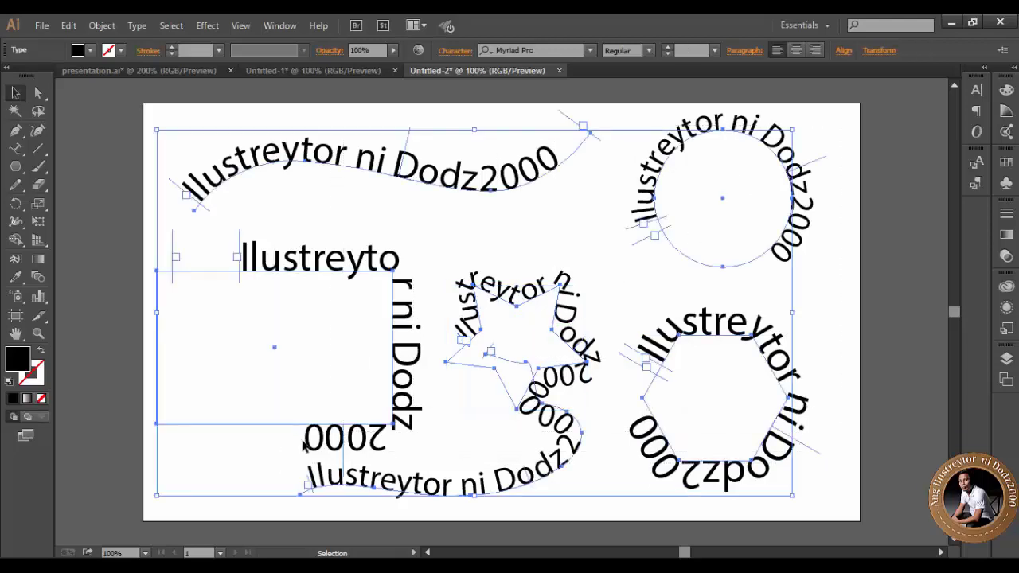
Delete the path-text examples and draw a black circle about 271 px across.
key("Delete")
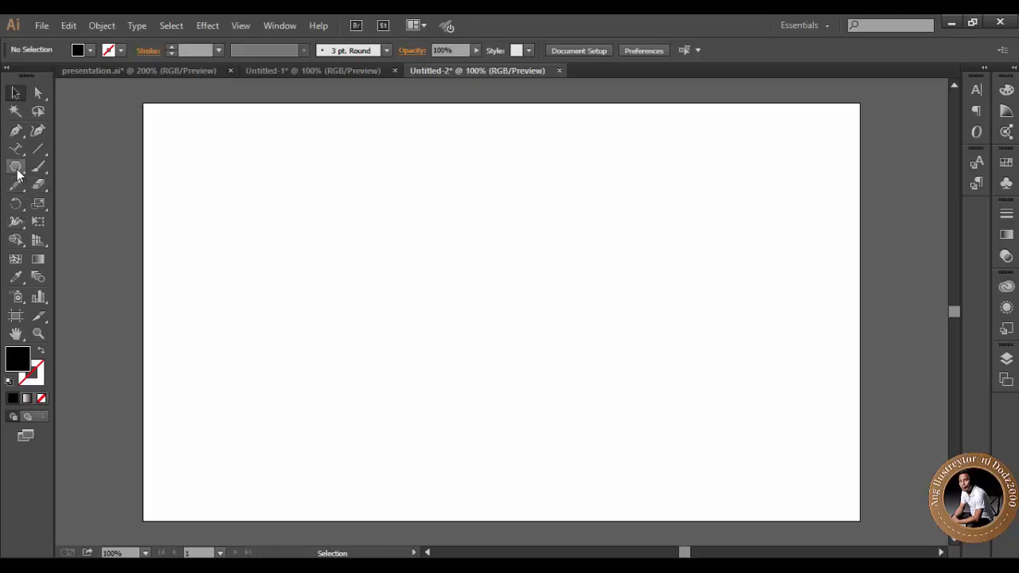
left_click_drag(19, 174, 56, 202)
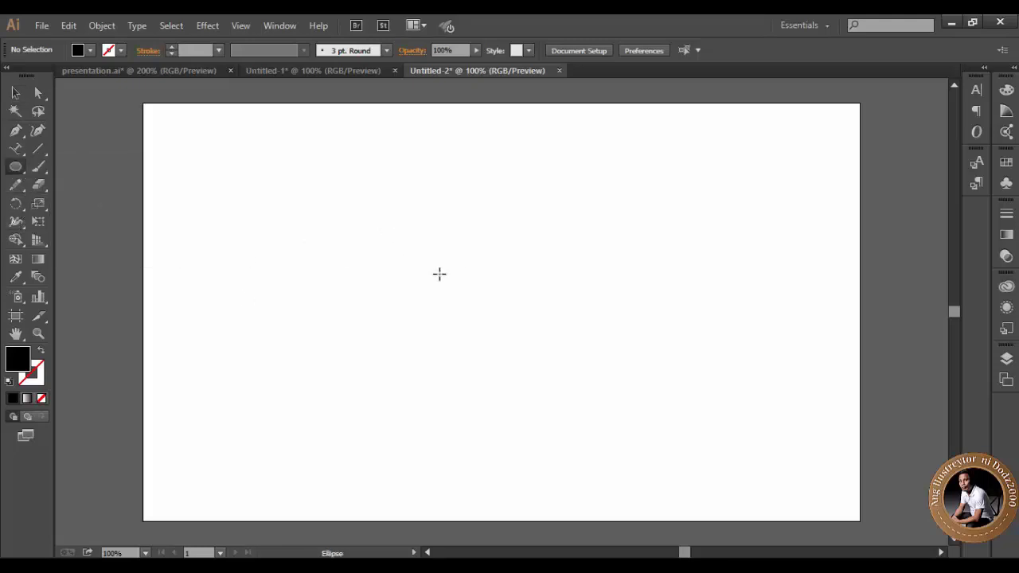
left_click_drag(385, 227, 575, 387)
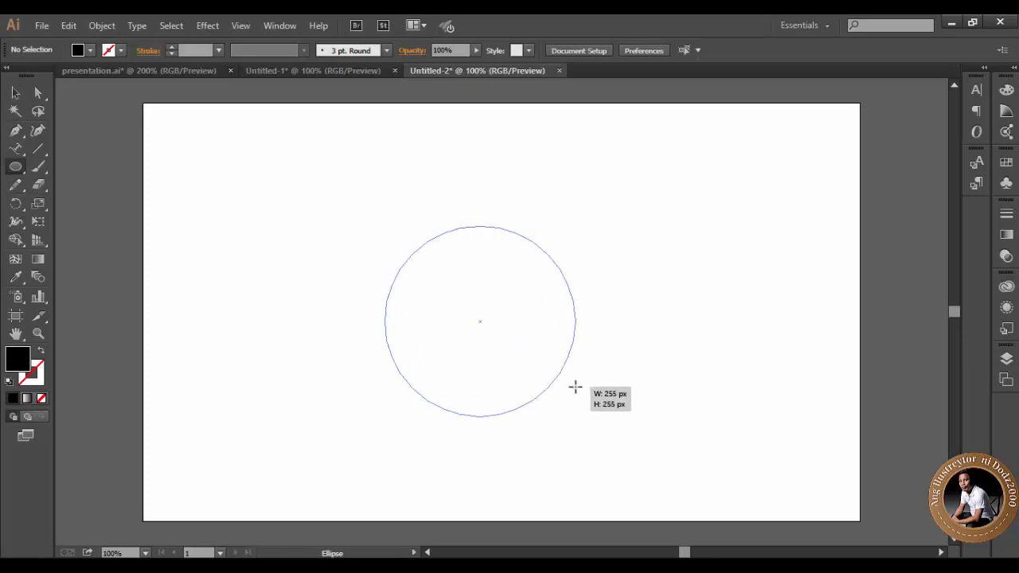
left_click_drag(575, 387, 590, 395)
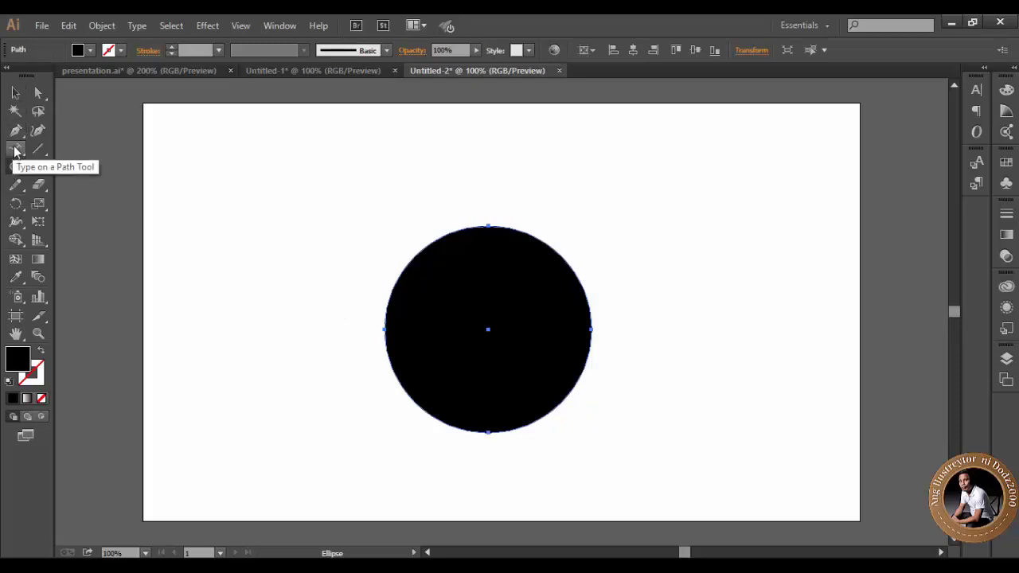
left_click(15, 149)
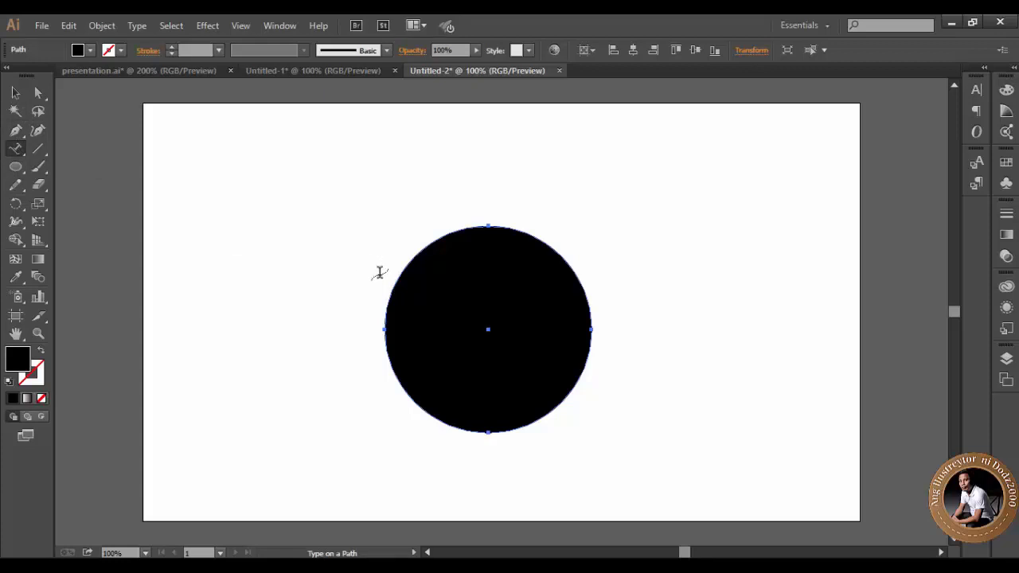
Set the sample name text at 55 pt around the circle's rim.
left_click(380, 273)
left_click(665, 314)
left_click(406, 261)
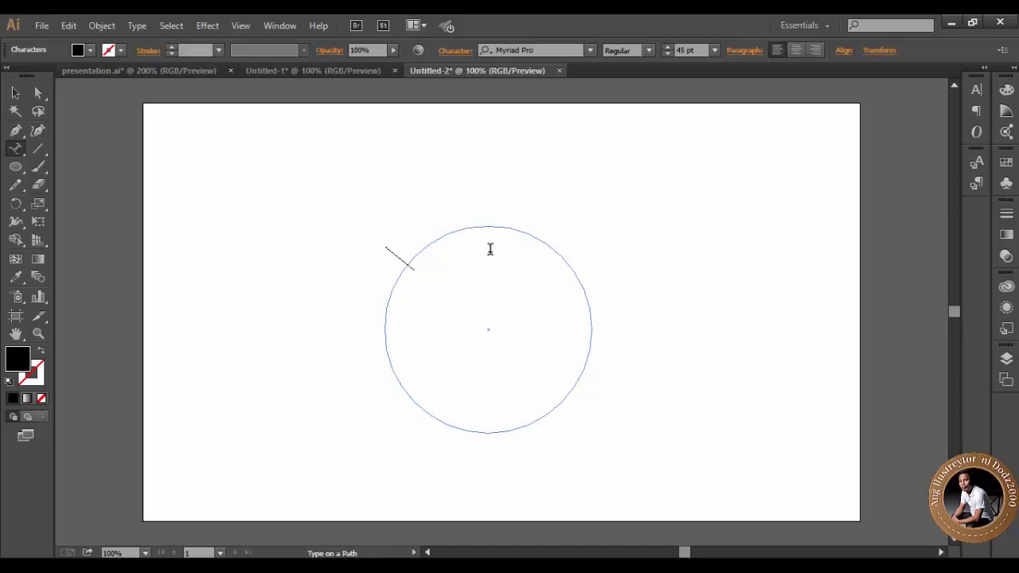
key("Escape")
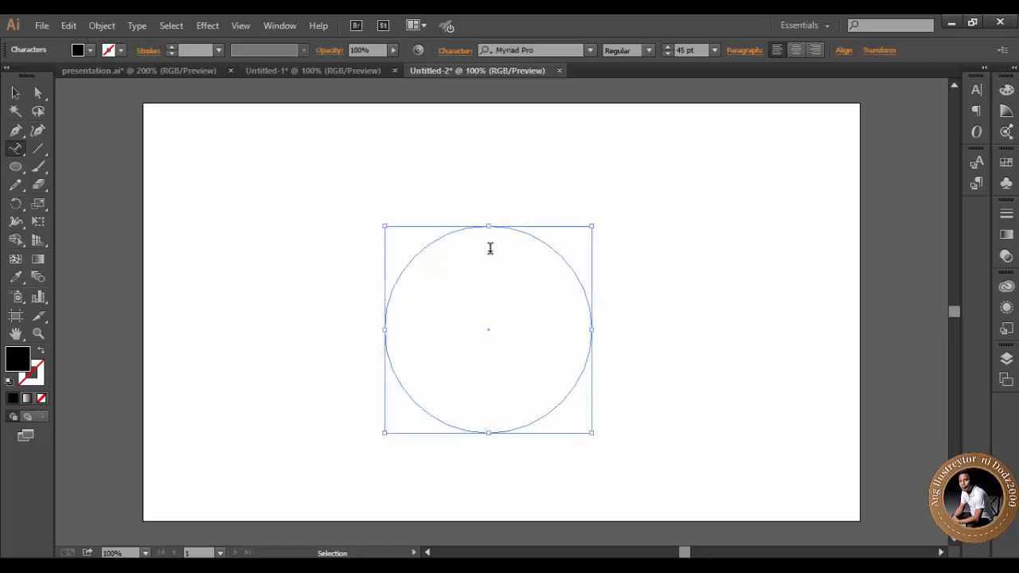
key("ctrl+z")
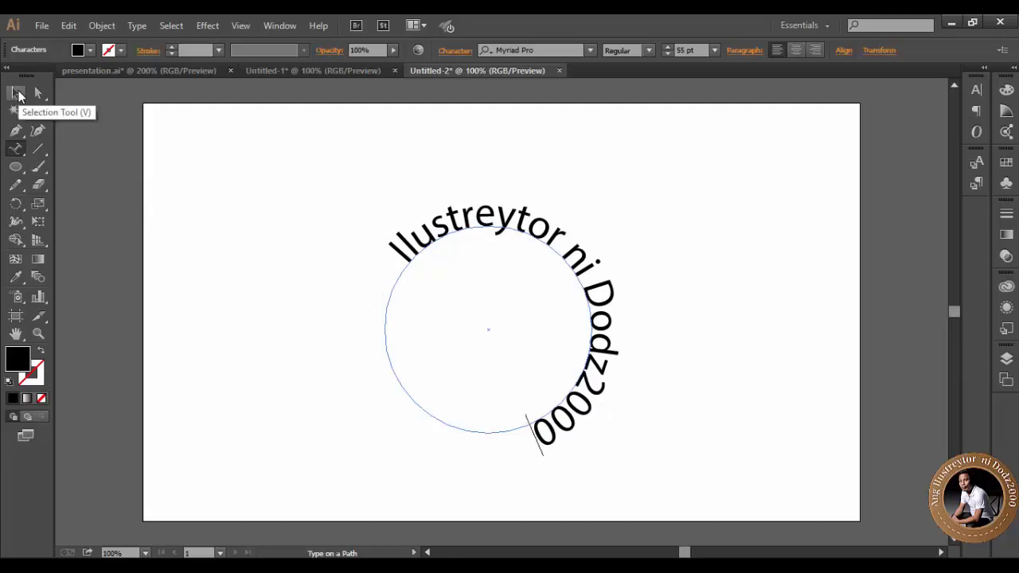
Slide the circular text so it arches evenly over the circle's top, and show rulers.
left_click(17, 94)
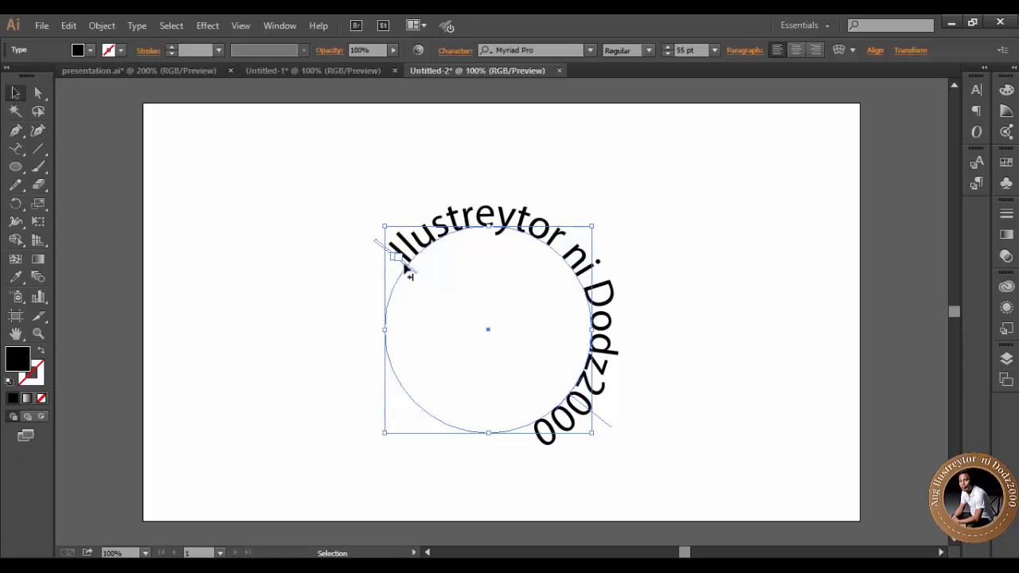
mouse_move(412, 274)
left_mouse_down()
mouse_move(402, 262)
mouse_move(459, 248)
mouse_move(419, 260)
mouse_move(389, 296)
left_mouse_up()
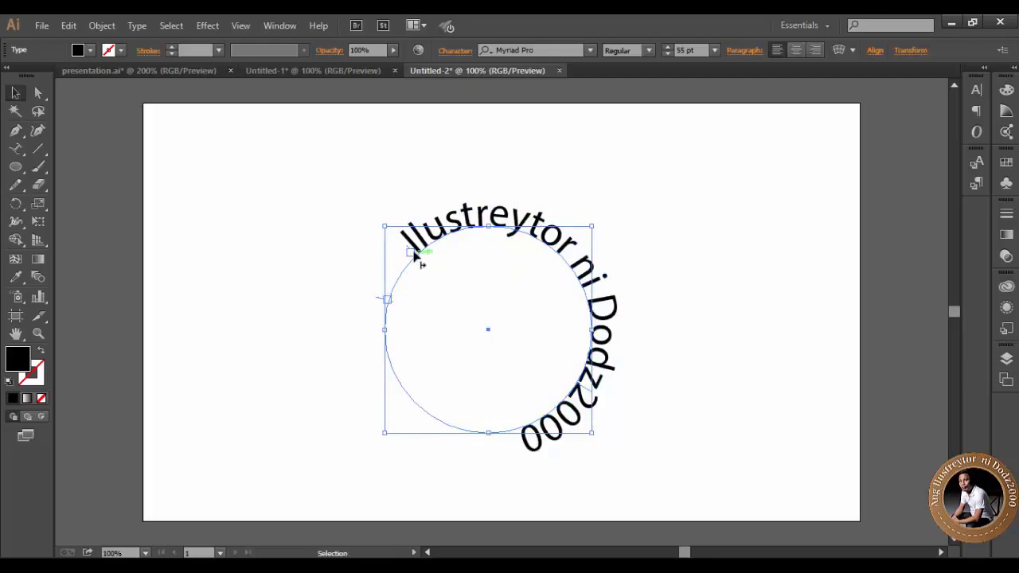
mouse_move(413, 259)
left_mouse_down()
mouse_move(389, 312)
mouse_move(388, 293)
mouse_move(396, 299)
left_mouse_up()
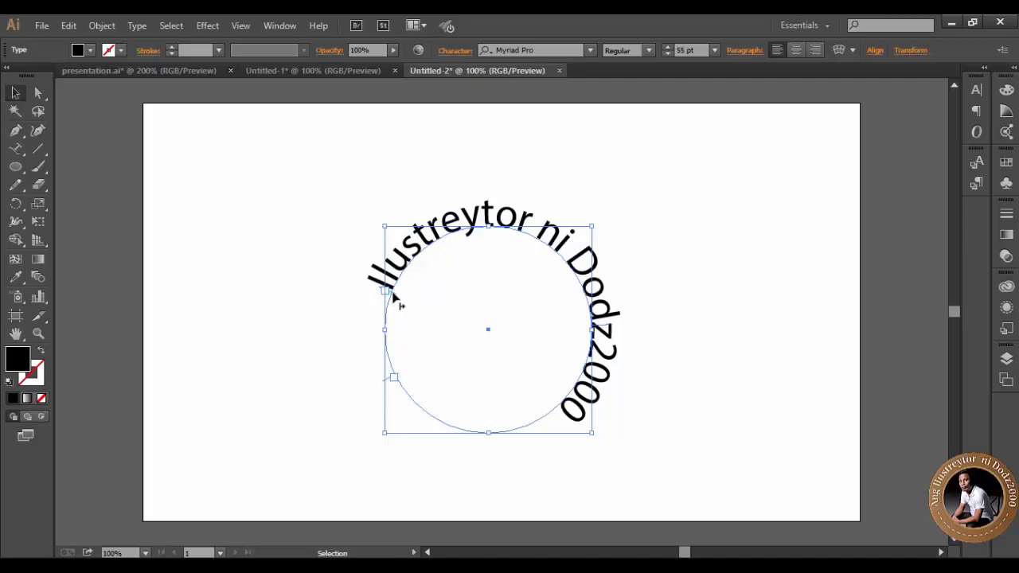
mouse_move(395, 298)
left_mouse_down()
mouse_move(391, 357)
mouse_move(391, 339)
left_mouse_up()
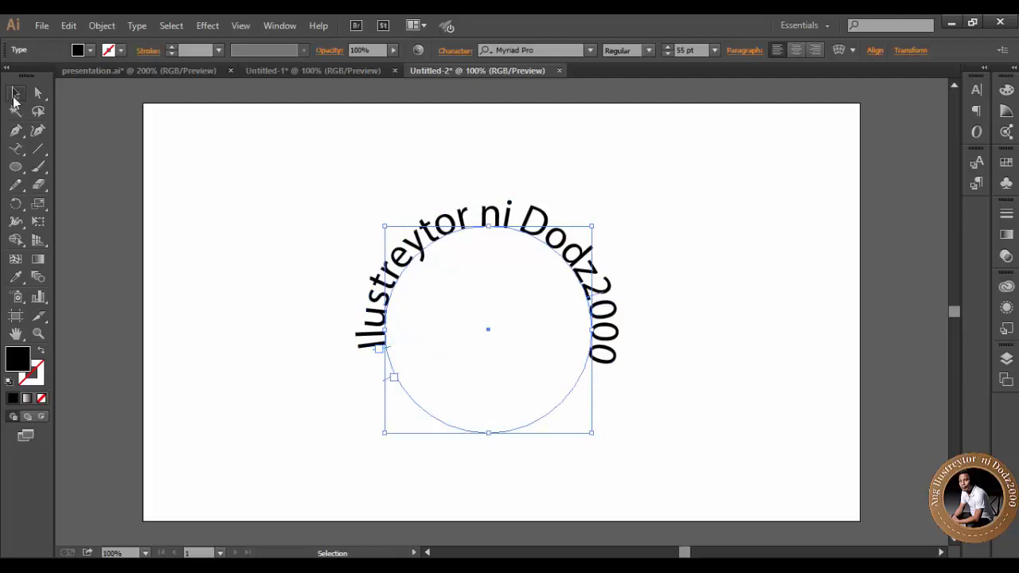
left_click(314, 141)
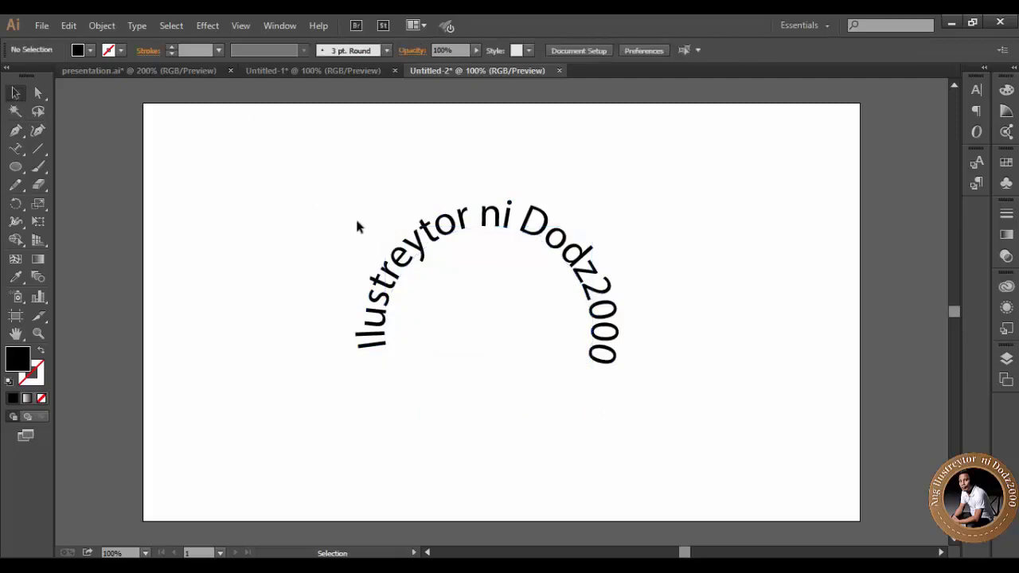
key("ctrl+r")
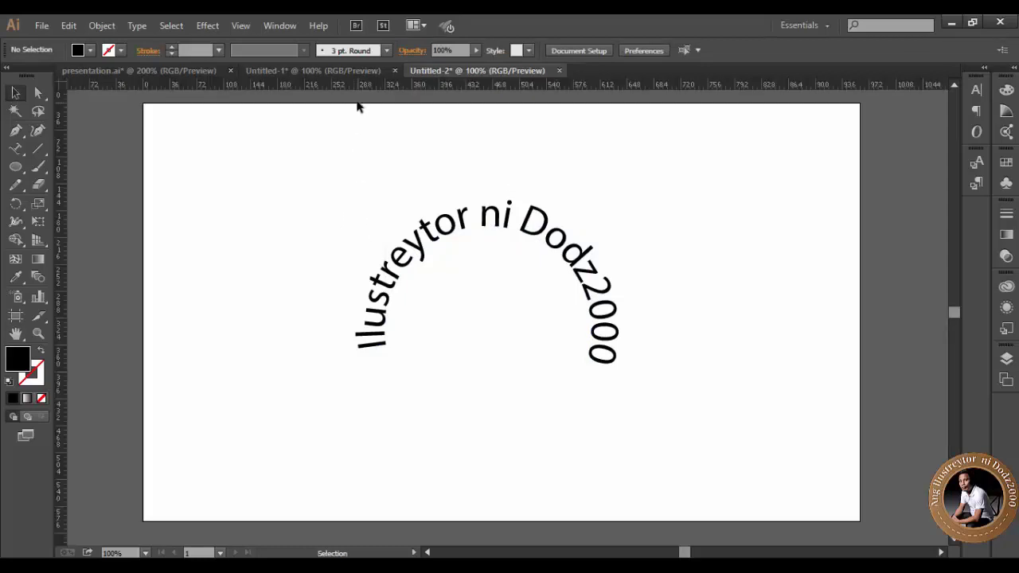
Place a horizontal guide at the circle's centre height and nudge the text start to it.
left_click_drag(359, 89, 371, 352)
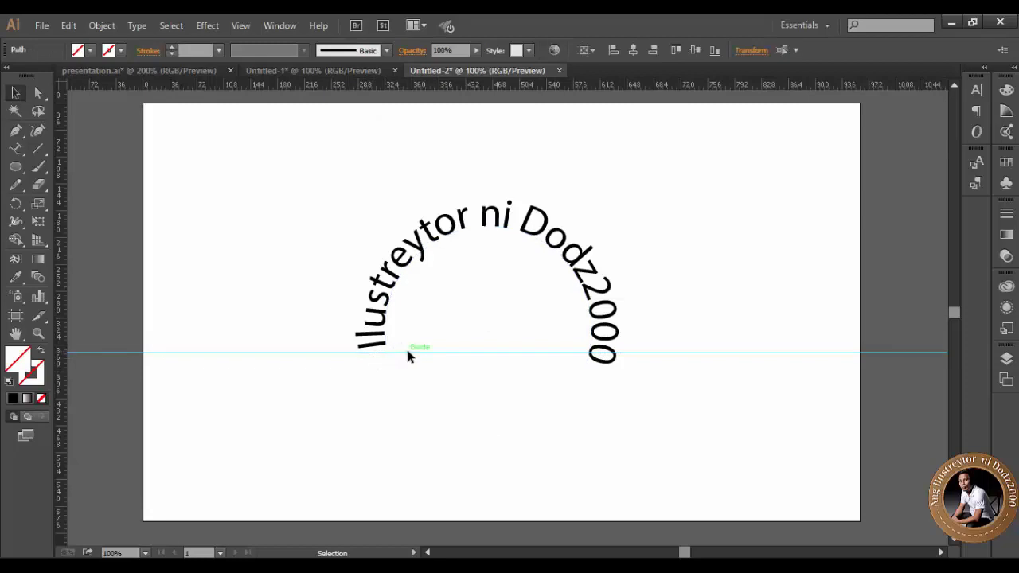
left_click_drag(406, 353, 408, 366)
left_click(390, 368)
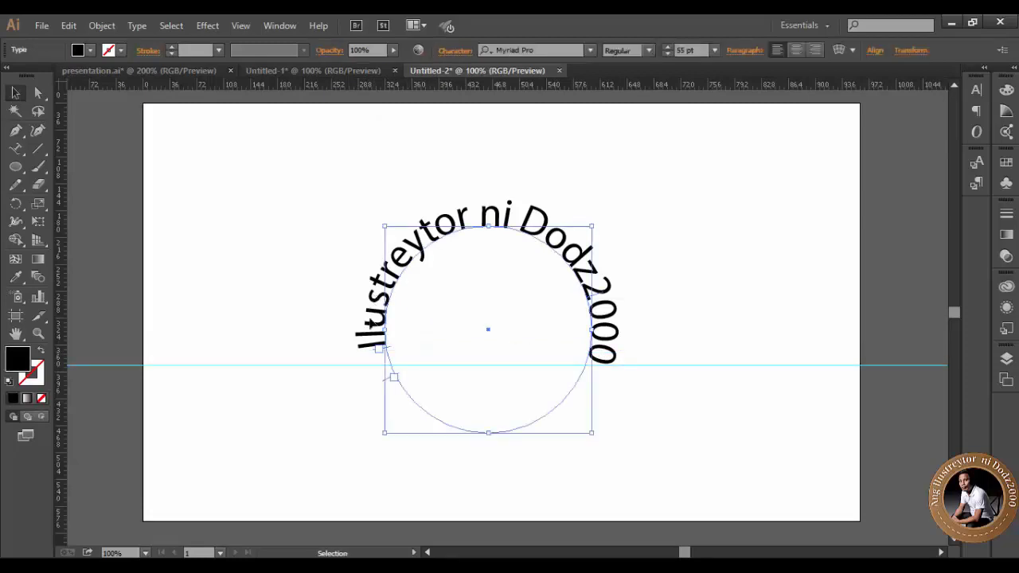
left_click_drag(389, 353, 464, 353)
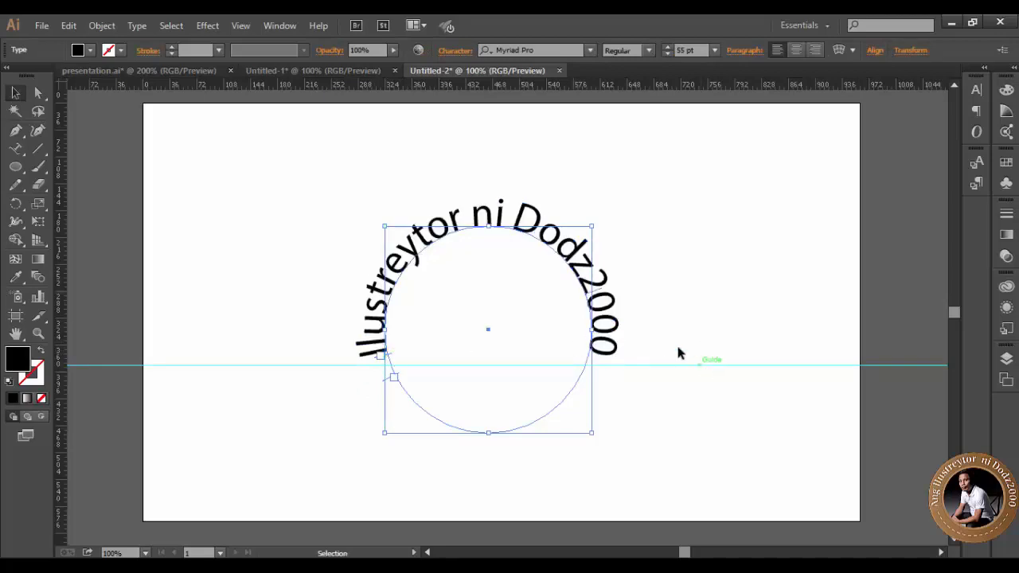
left_click(671, 377)
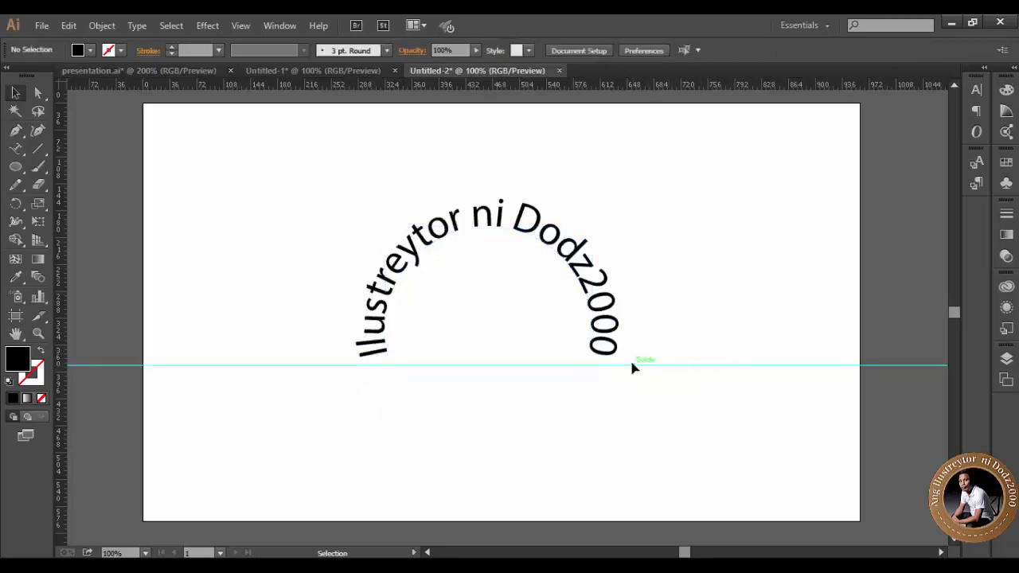
Adjust the text start until both ends of the arched text meet the guide.
left_click(385, 329)
left_click_drag(388, 357, 478, 337)
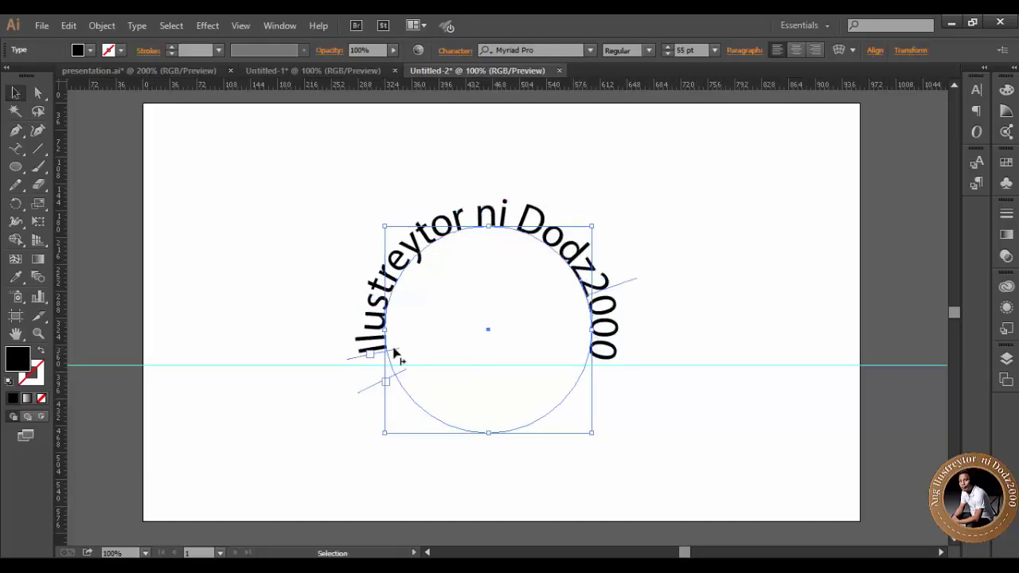
left_click_drag(394, 356, 394, 358)
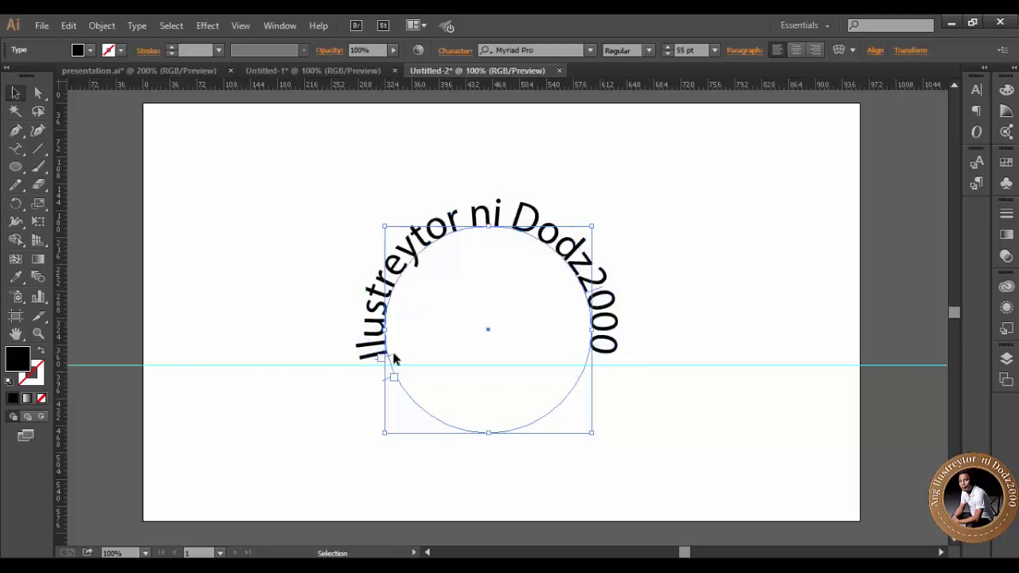
left_click(12, 91)
left_click(280, 184)
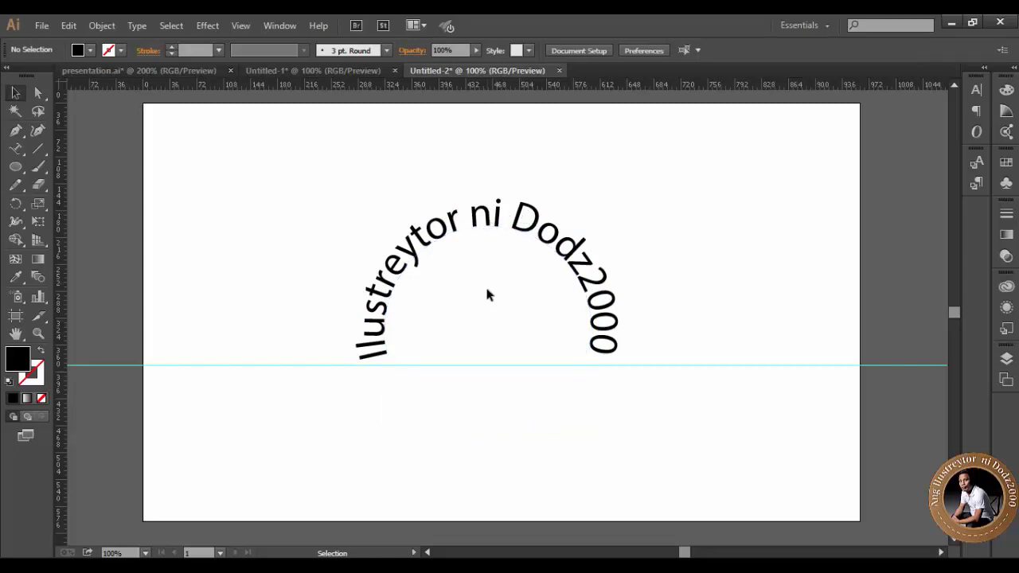
left_click(515, 224)
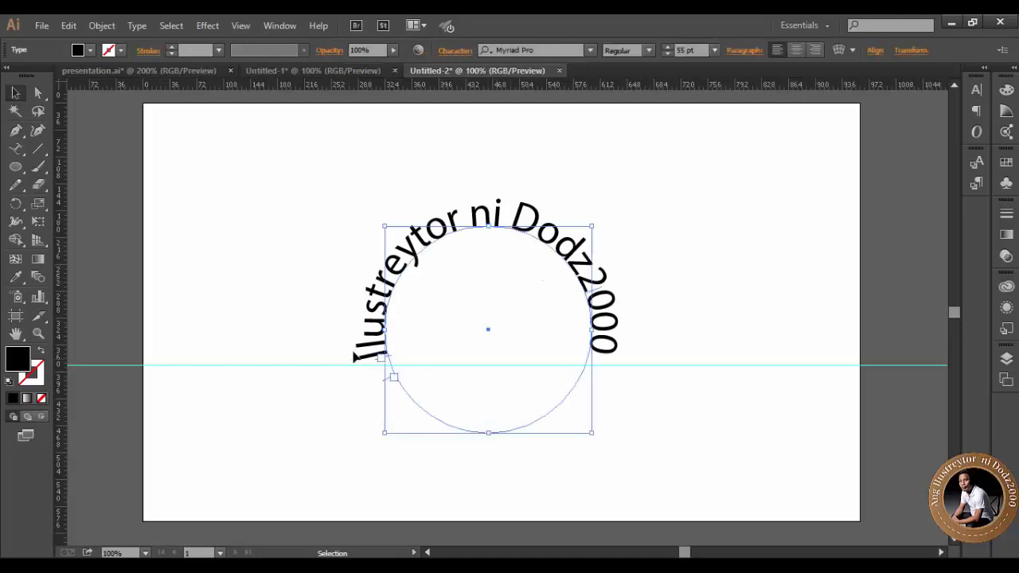
left_click(690, 308)
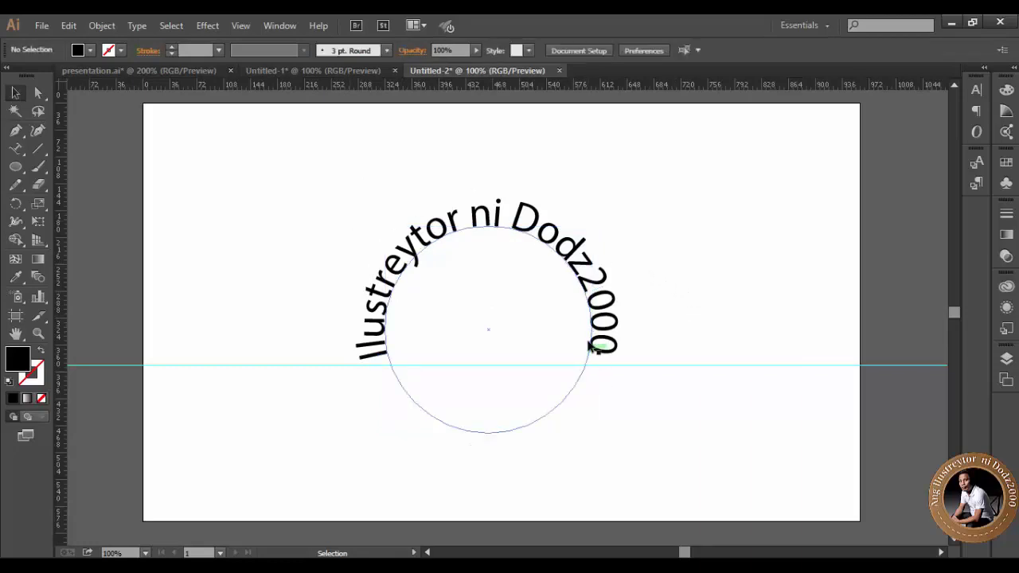
left_click(602, 334)
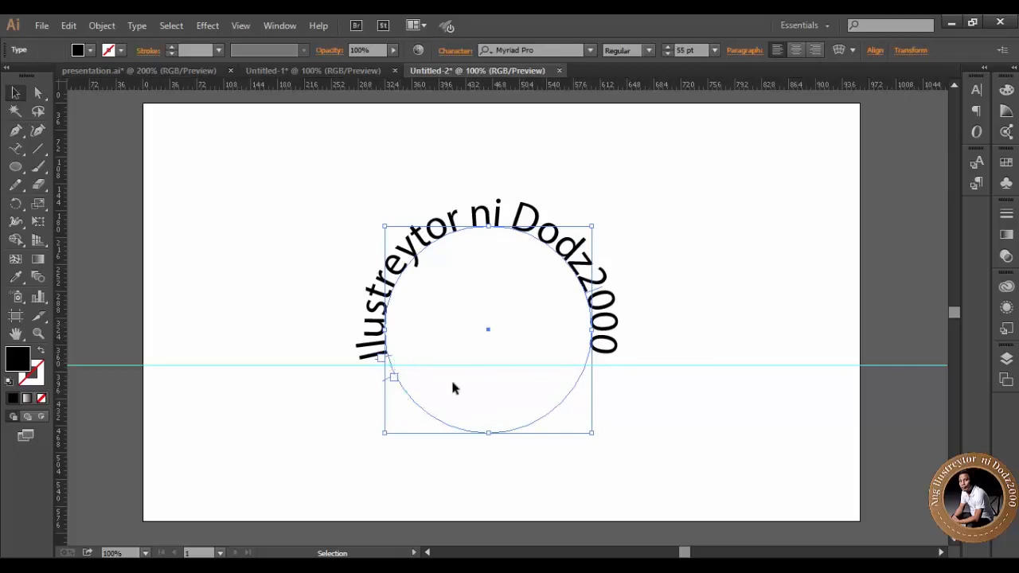
Flip the name text inside the circle so it curves along the bottom, left to right.
left_click_drag(392, 365, 389, 362)
mouse_move(597, 296)
left_mouse_down()
mouse_move(585, 301)
mouse_move(581, 414)
mouse_move(538, 408)
left_mouse_up()
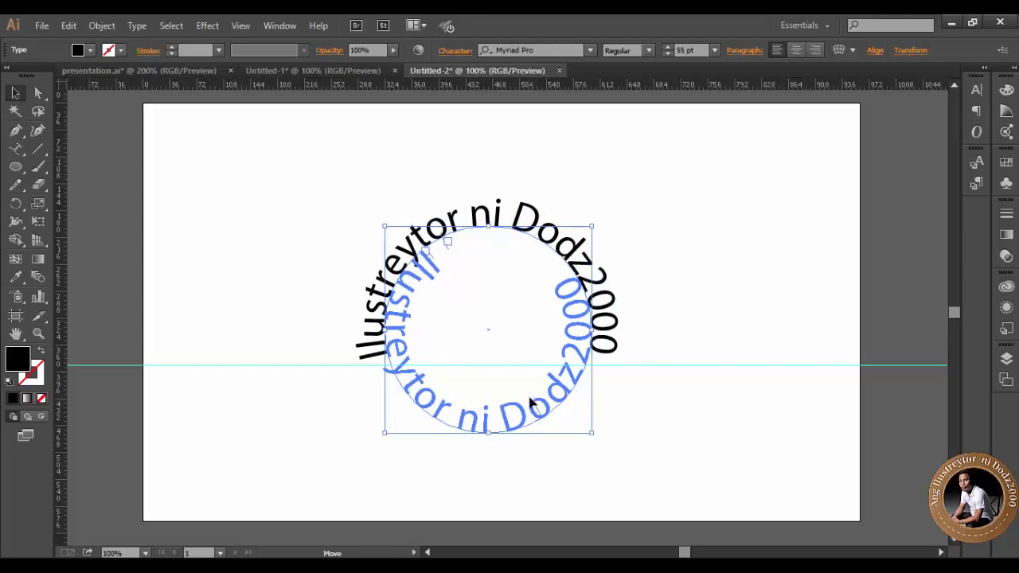
mouse_move(538, 407)
left_mouse_down()
mouse_move(544, 453)
mouse_move(595, 397)
mouse_move(621, 338)
mouse_move(562, 329)
mouse_move(561, 348)
mouse_move(519, 316)
mouse_move(529, 330)
mouse_move(469, 261)
mouse_move(437, 276)
left_mouse_up()
left_click(656, 278)
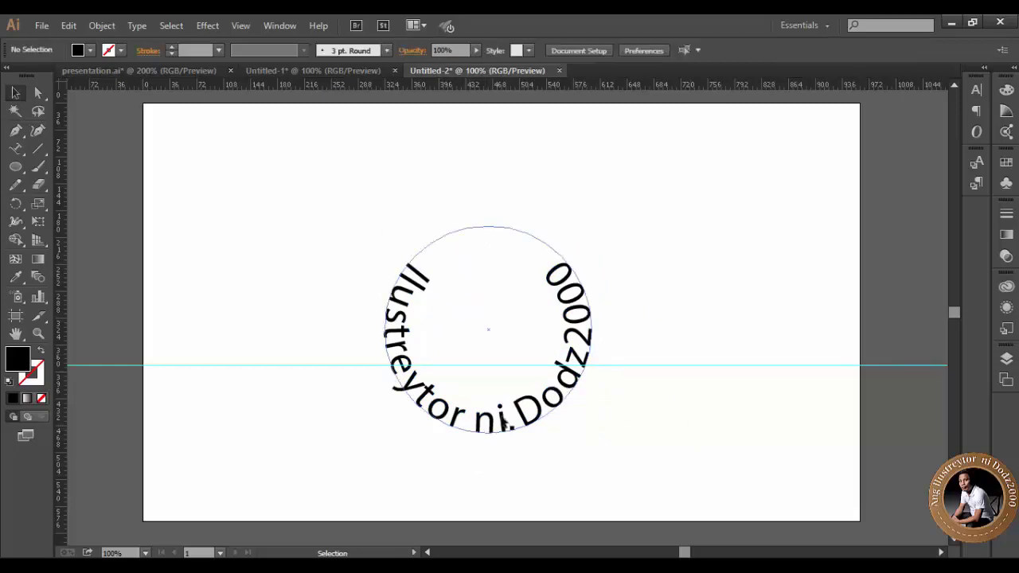
left_click(506, 426)
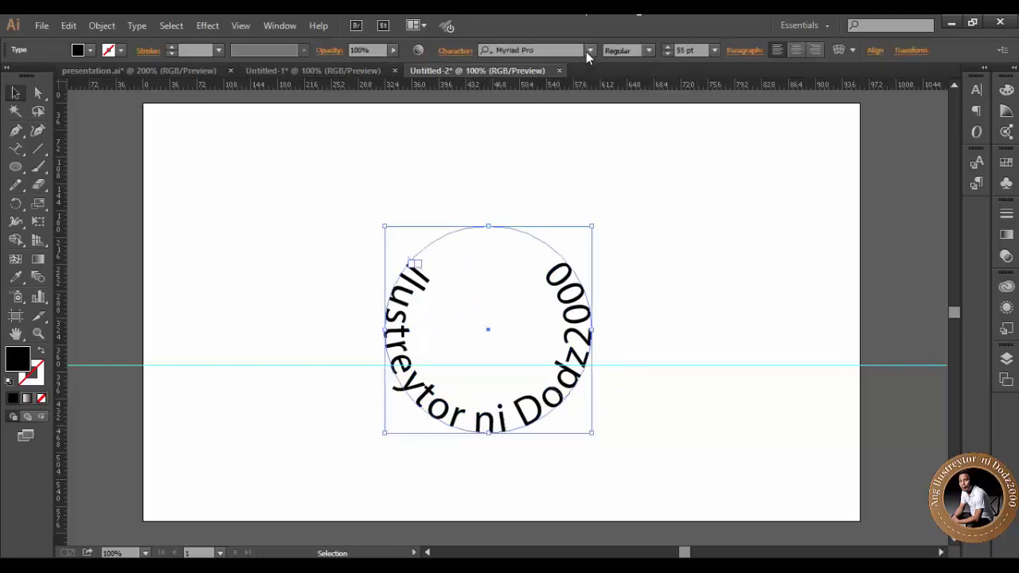
Change the circular text's font to NeubauGrotesque Bold.
left_click(573, 49)
key("Down")
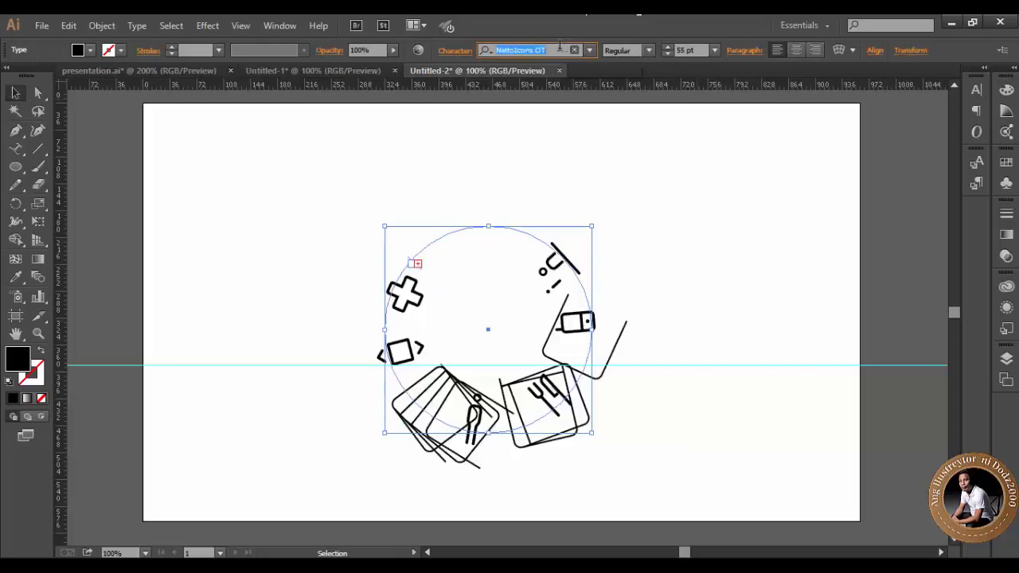
key("Down")
key("Down")
key("Down")
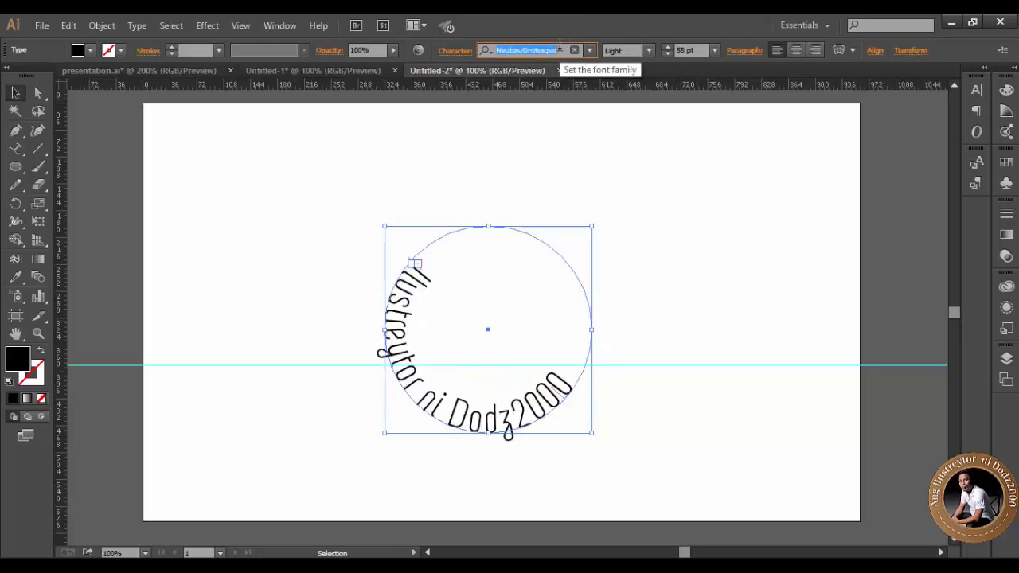
left_click(649, 51)
left_click(630, 82)
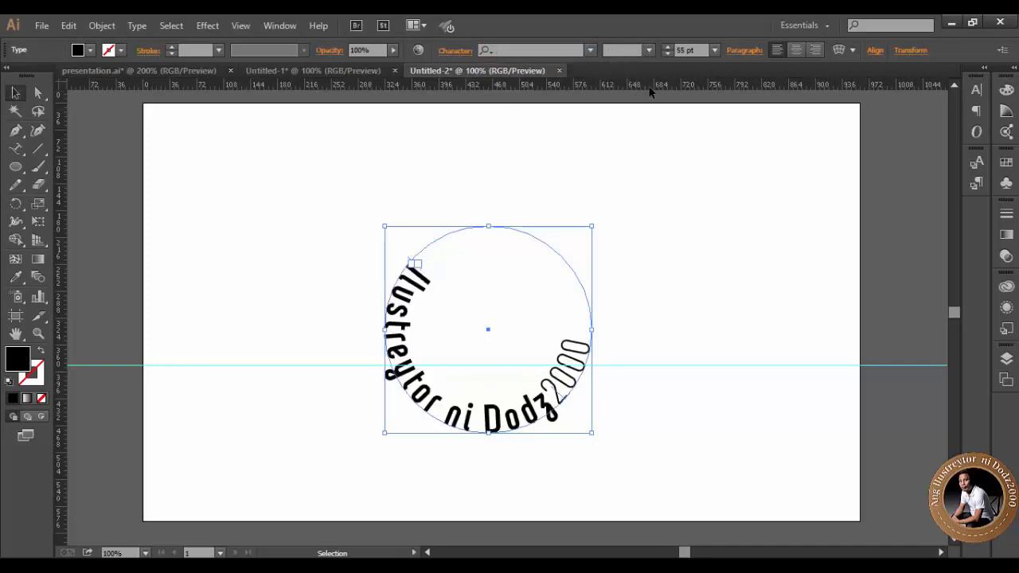
Raise the circular text's font size to 78 pt.
left_click(667, 46)
left_click(667, 46)
left_click(667, 46)
left_click(667, 46)
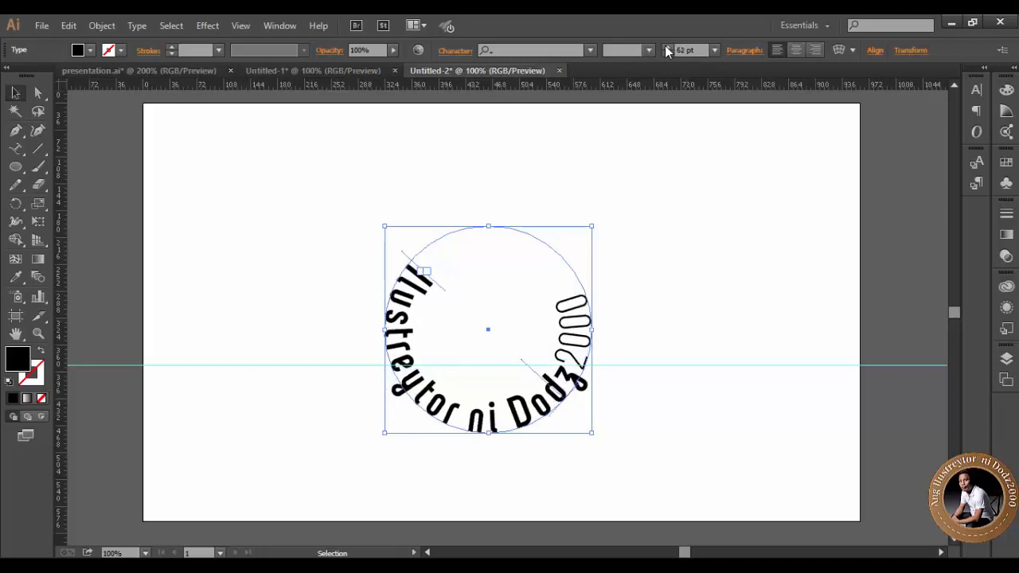
left_click(667, 46)
left_click(667, 47)
left_click(667, 46)
left_click(667, 47)
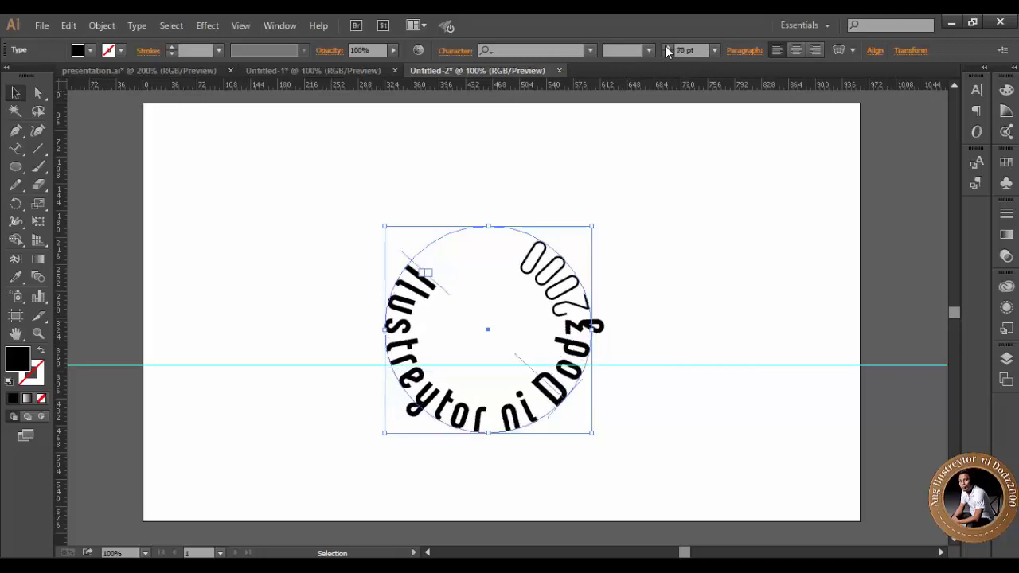
left_click(667, 46)
left_click(667, 46)
left_click(667, 47)
left_click(667, 46)
left_click(668, 46)
left_click(667, 46)
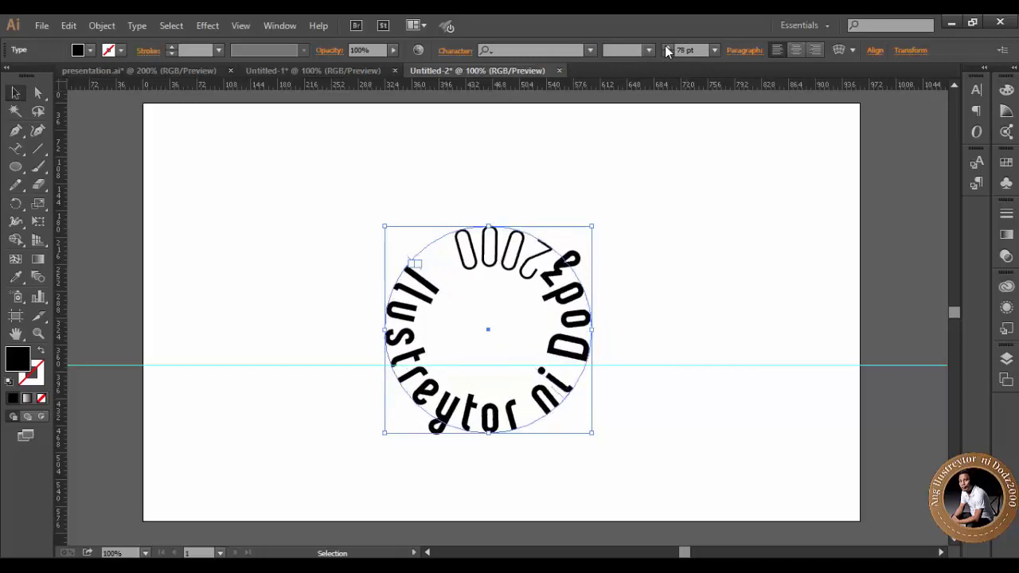
left_click(667, 46)
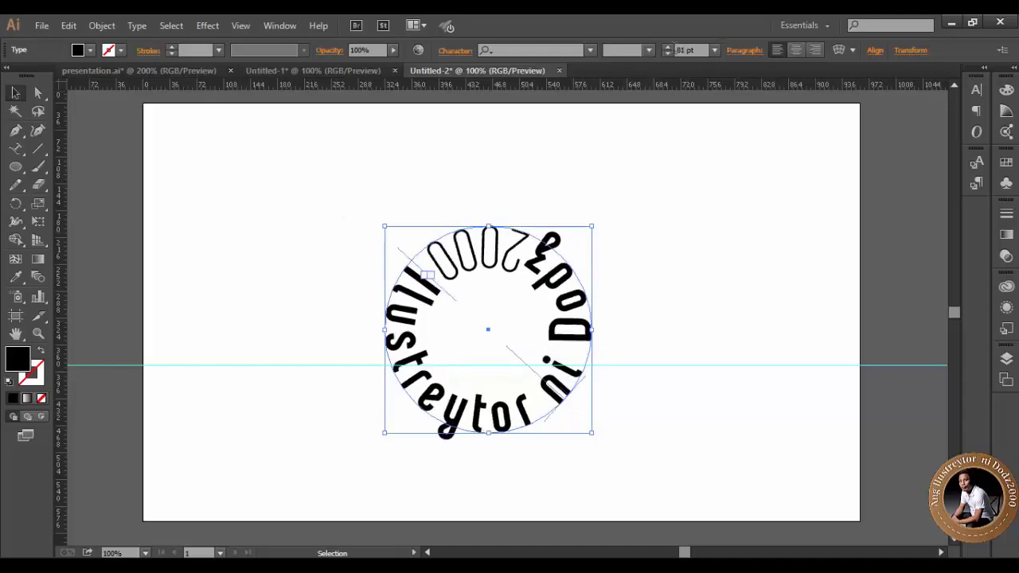
left_click(667, 53)
left_click(668, 53)
left_click(667, 53)
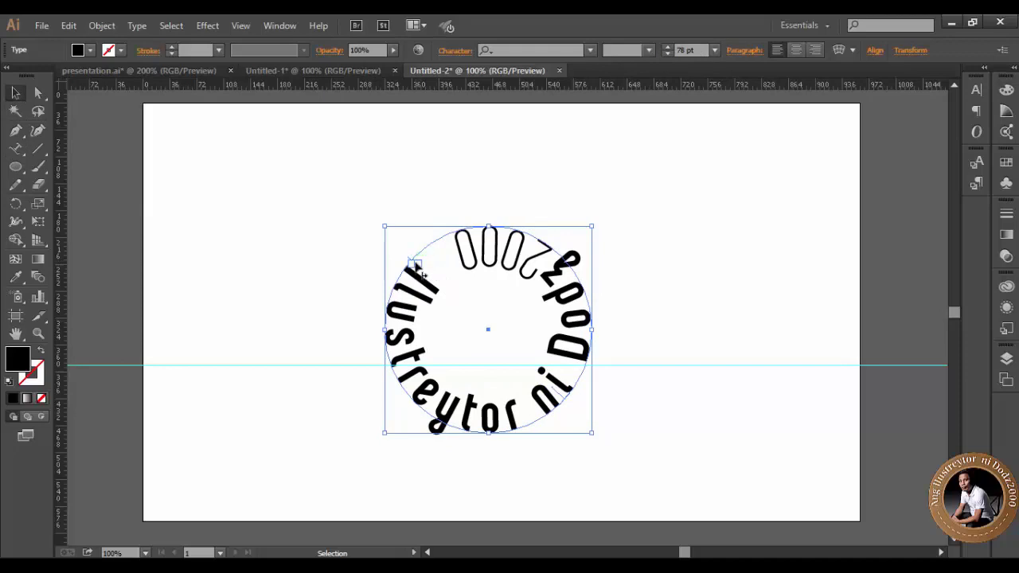
Move the text's start point along the circle until the whole bold phrase shows uncut.
left_click_drag(417, 269, 422, 269)
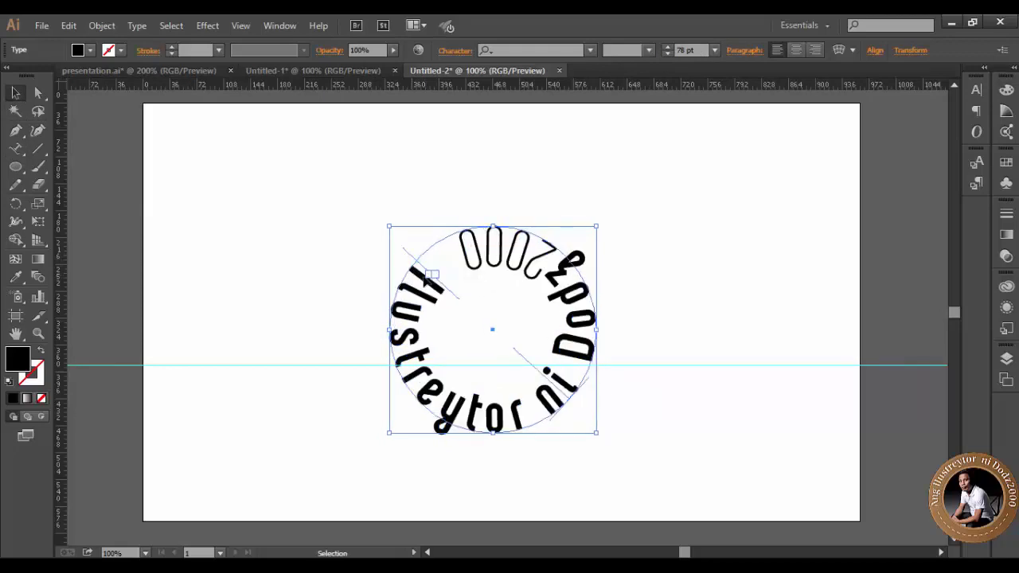
left_click_drag(432, 276, 432, 246)
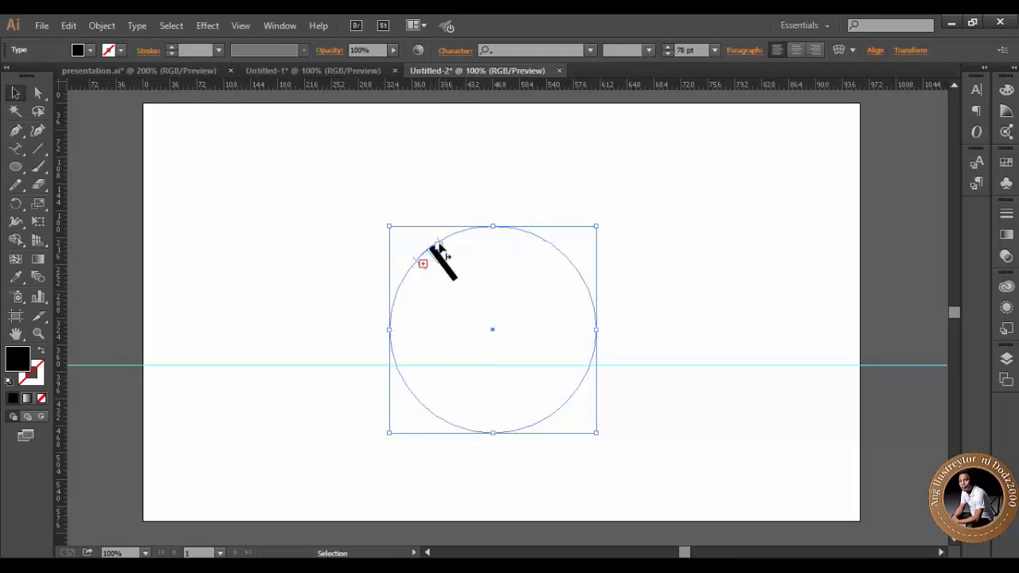
mouse_move(435, 243)
left_mouse_down()
mouse_move(422, 265)
mouse_move(457, 239)
left_mouse_up()
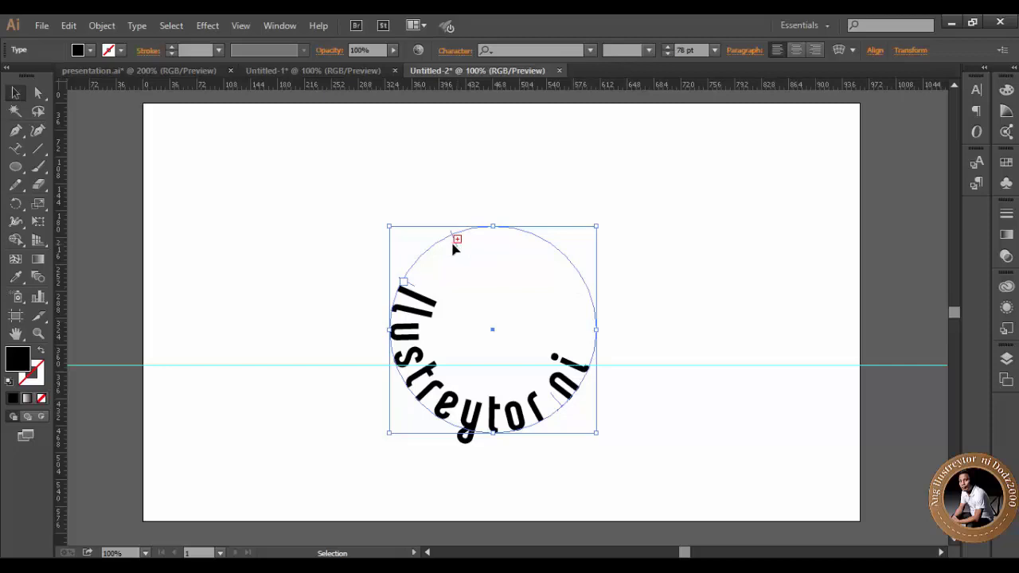
left_click_drag(455, 249, 422, 273)
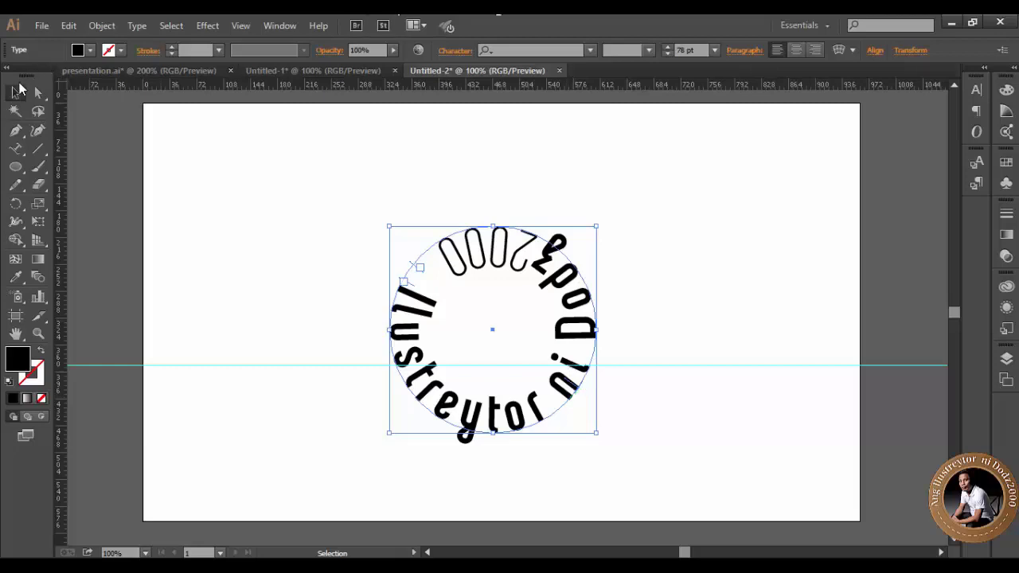
left_click(18, 91)
left_click(230, 165)
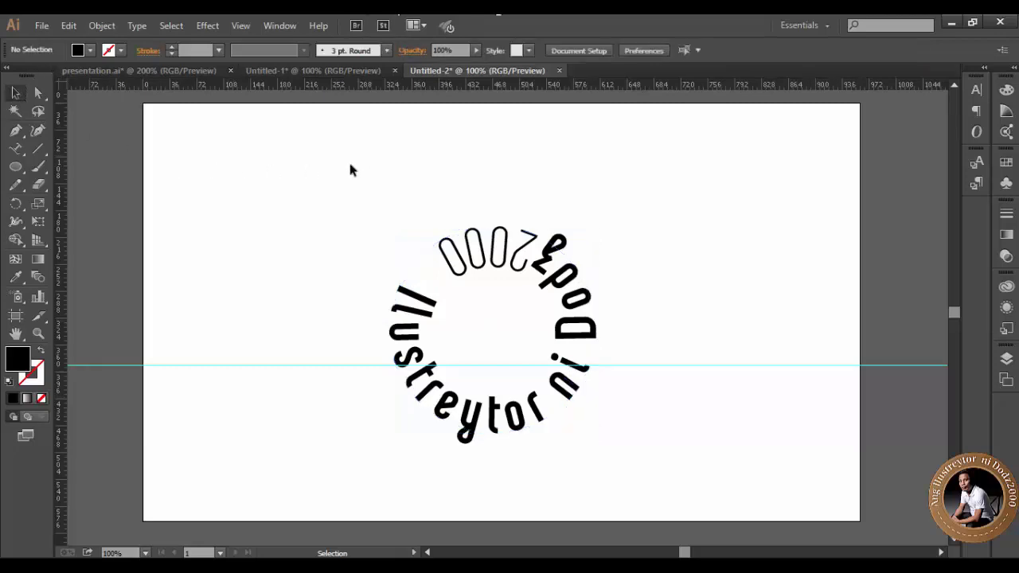
Draw a black hexagon about 207 × 180 px at the artboard's upper left, nudged slightly down.
left_click_drag(15, 166, 99, 204)
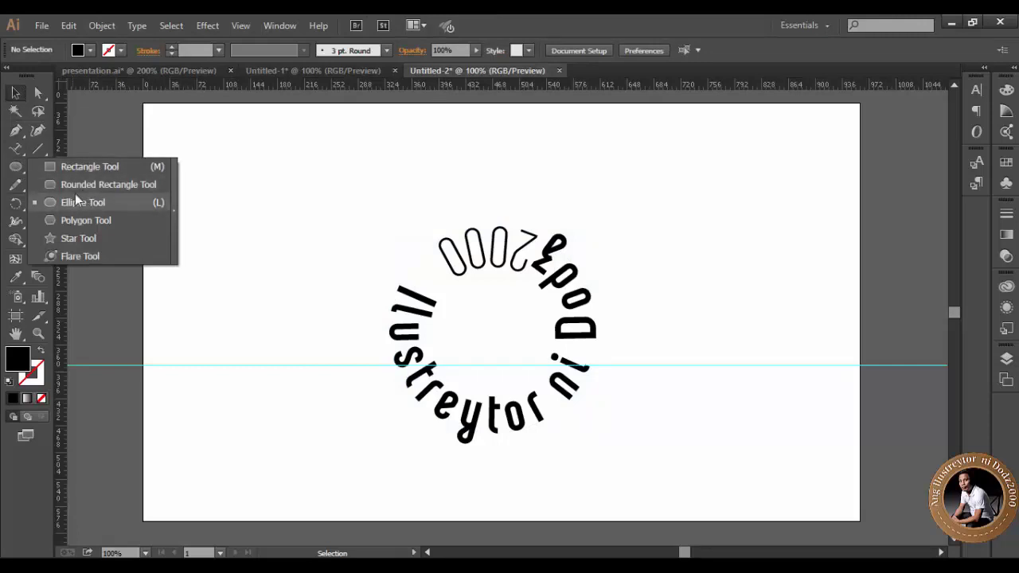
left_click_drag(78, 199, 71, 222)
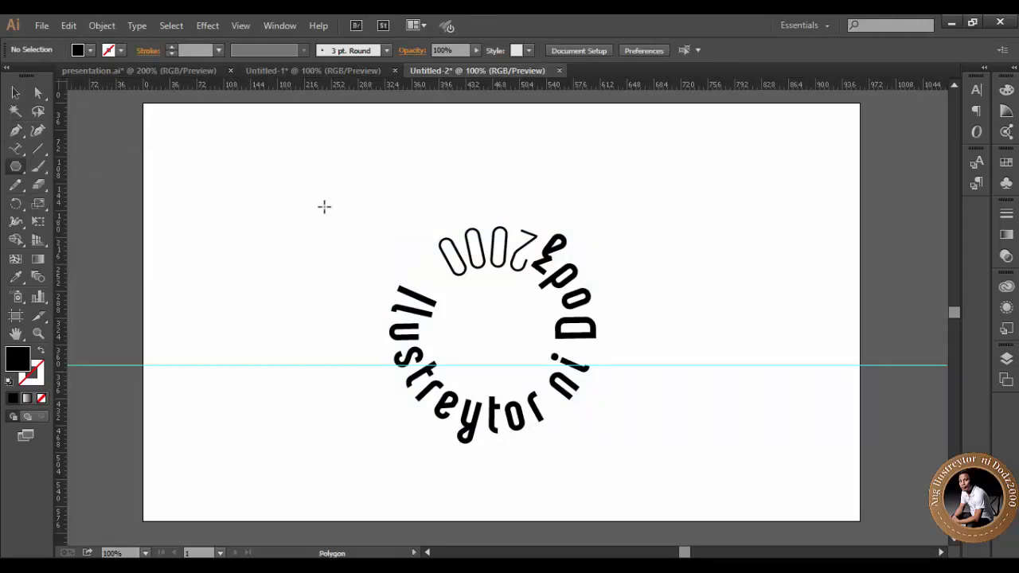
mouse_move(240, 167)
left_mouse_down()
mouse_move(293, 236)
mouse_move(278, 234)
left_mouse_up()
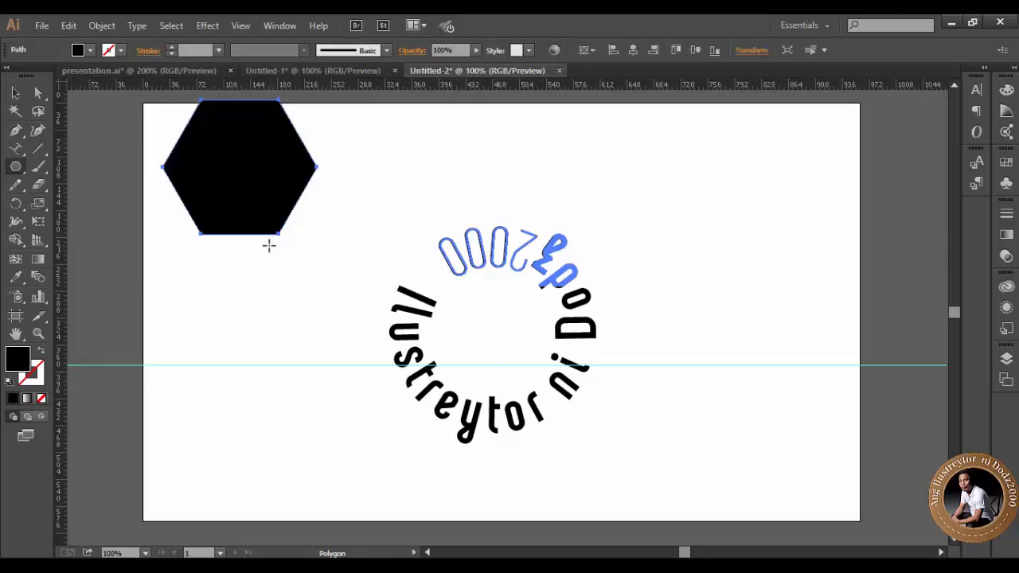
key("v")
left_click_drag(263, 181, 265, 246)
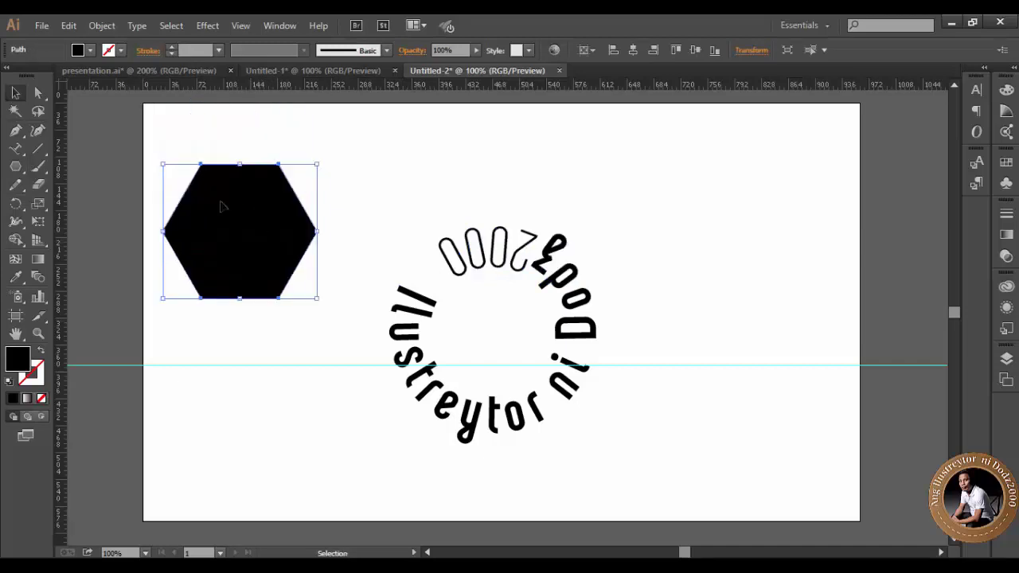
left_click(15, 148)
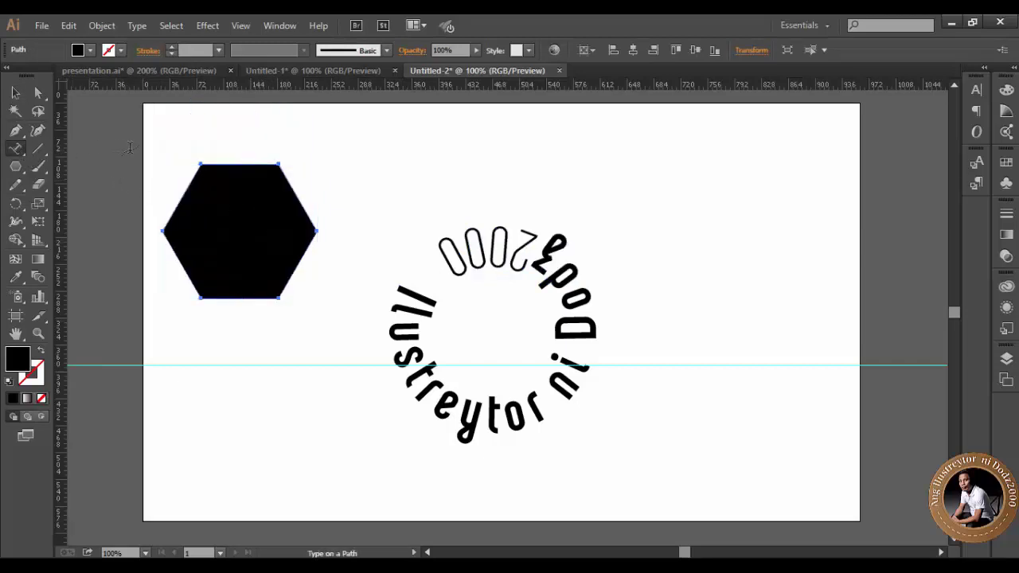
Type the text 'kfuh.aduh.aheuah.uh.au' along the hexagon's outline as path type.
left_click(204, 161)
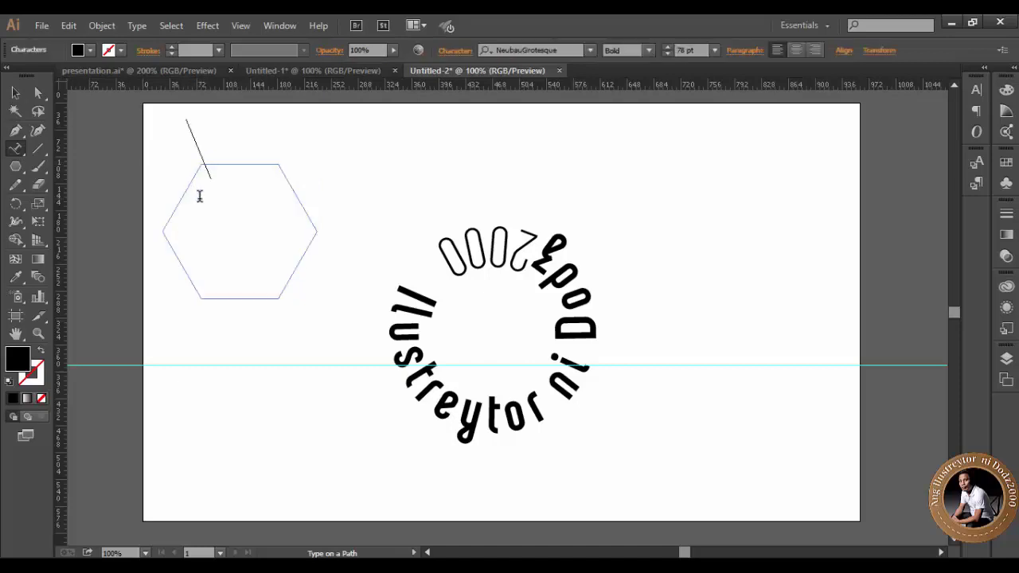
key("Escape")
left_click(199, 196)
type("kfuh.aduh.aheuah.ua")
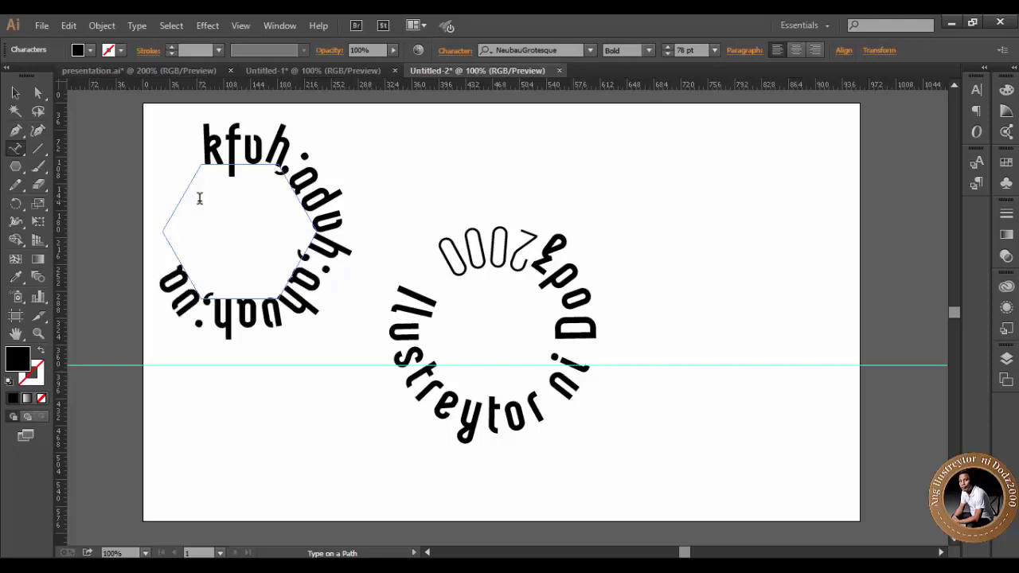
type("uh.au")
key("Escape")
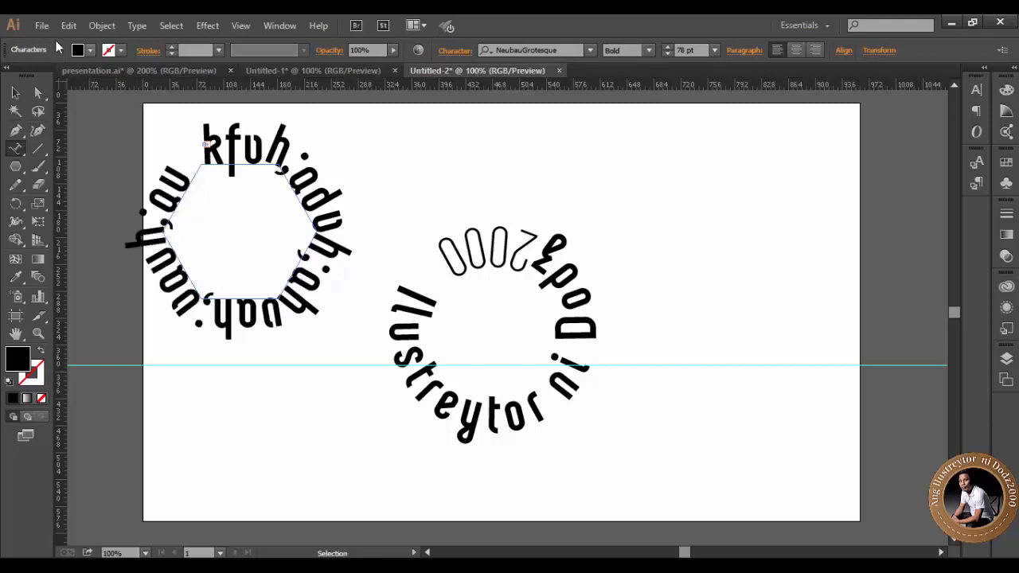
Move the hexagon text up and to the right, deselect, and return to the presentation document.
left_click(18, 93)
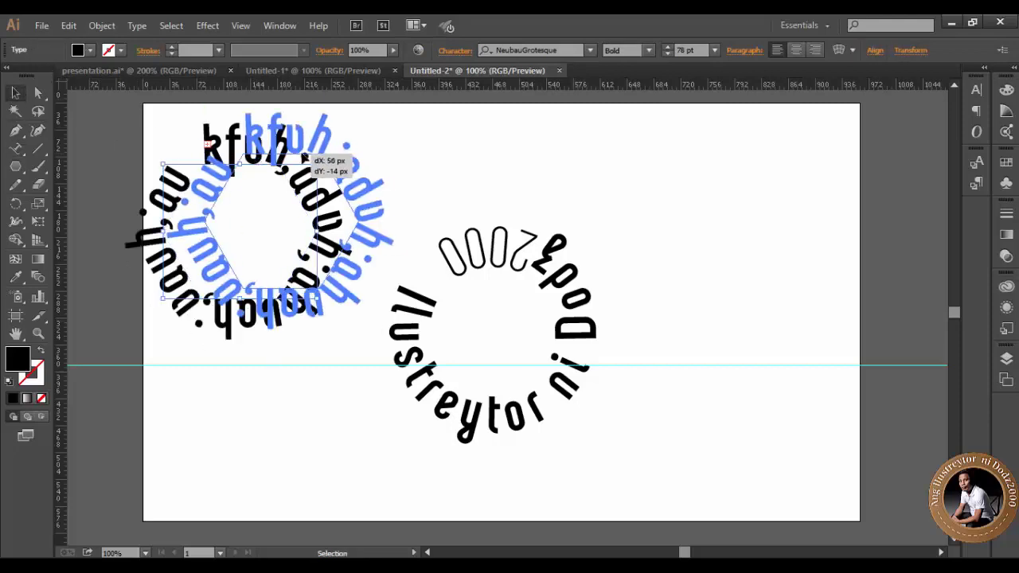
left_click_drag(257, 164, 306, 154)
left_click(587, 198)
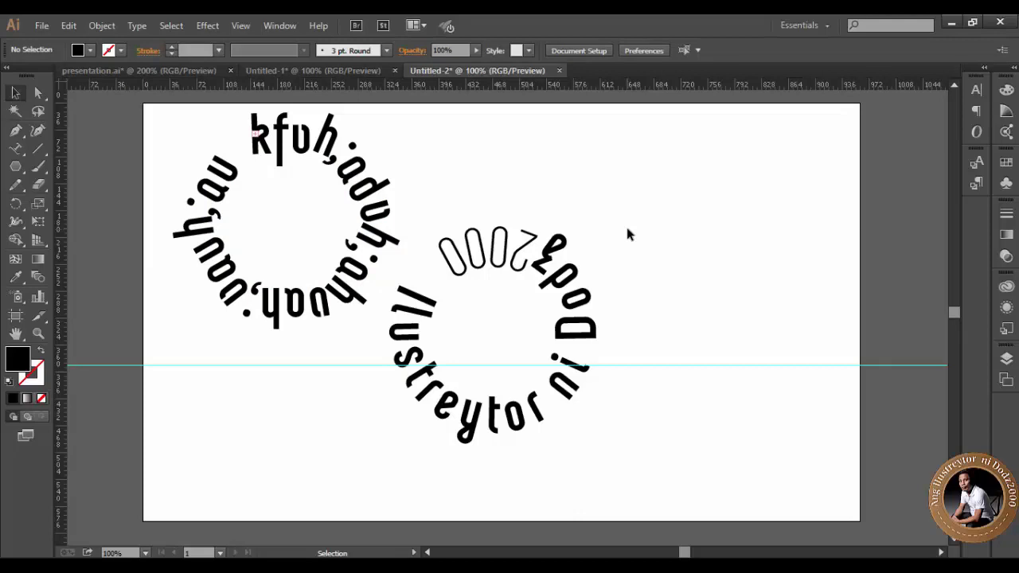
left_click(119, 70)
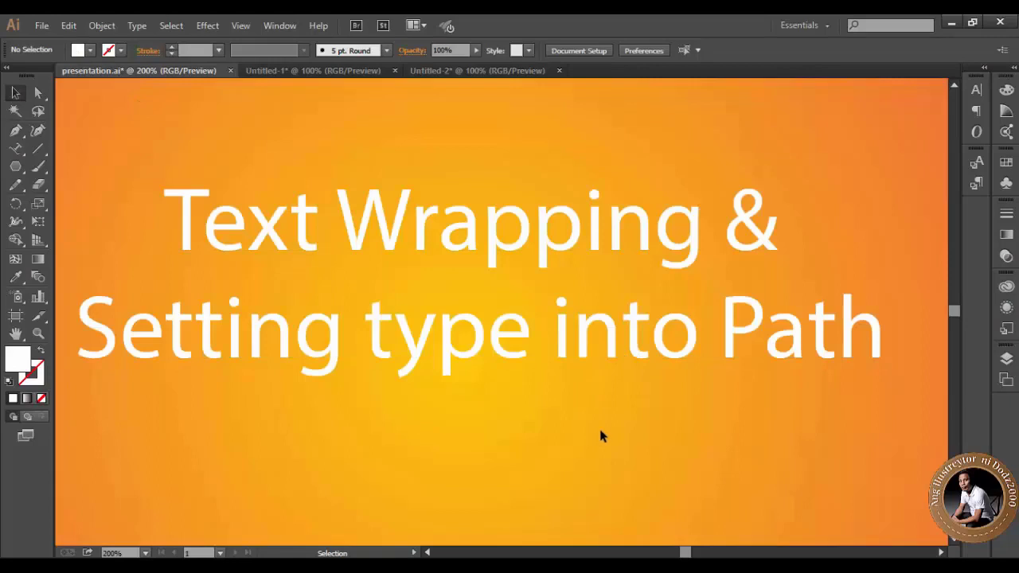